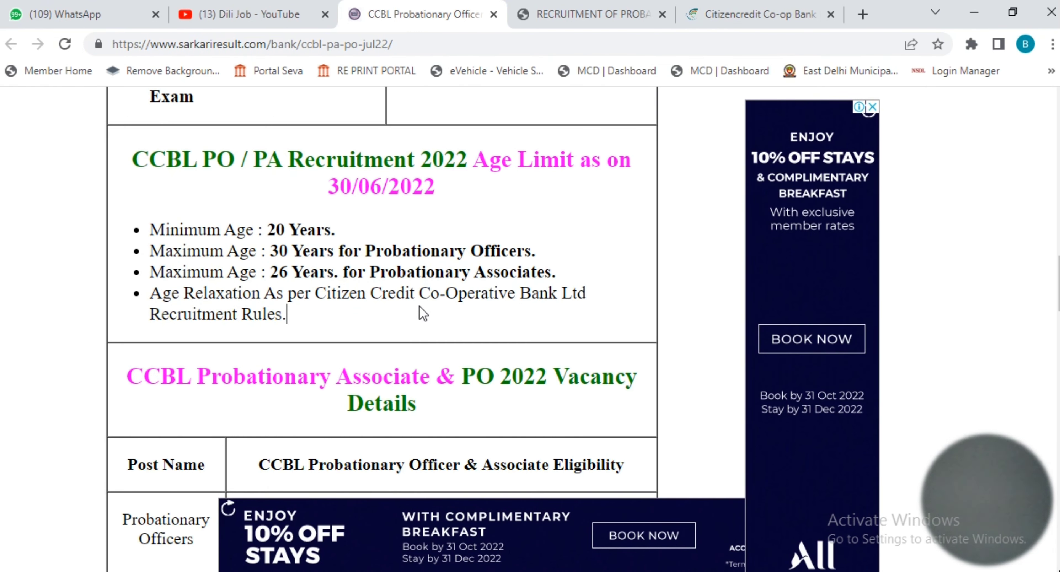
Step: Review the Probationary Officers eligibility: degree requirement and CA, CS, ICWA alternatives
{"action": "scroll", "coordinate": [428, 308], "scroll_direction": "down", "scroll_amount": 2}
{"action": "scroll", "coordinate": [464, 291], "scroll_direction": "down", "scroll_amount": 2}
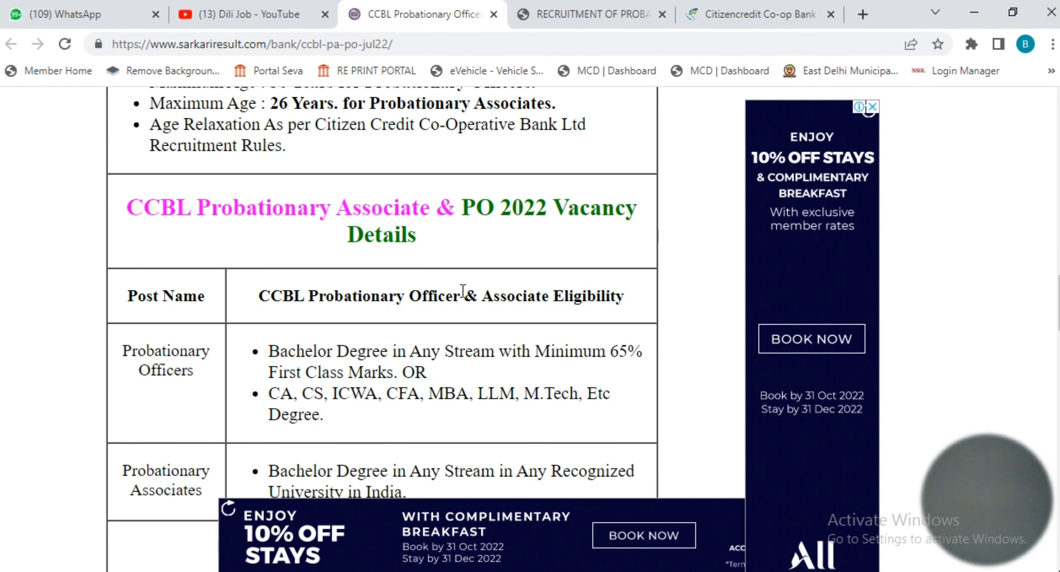
{"action": "scroll", "coordinate": [428, 286], "scroll_direction": "down", "scroll_amount": 2}
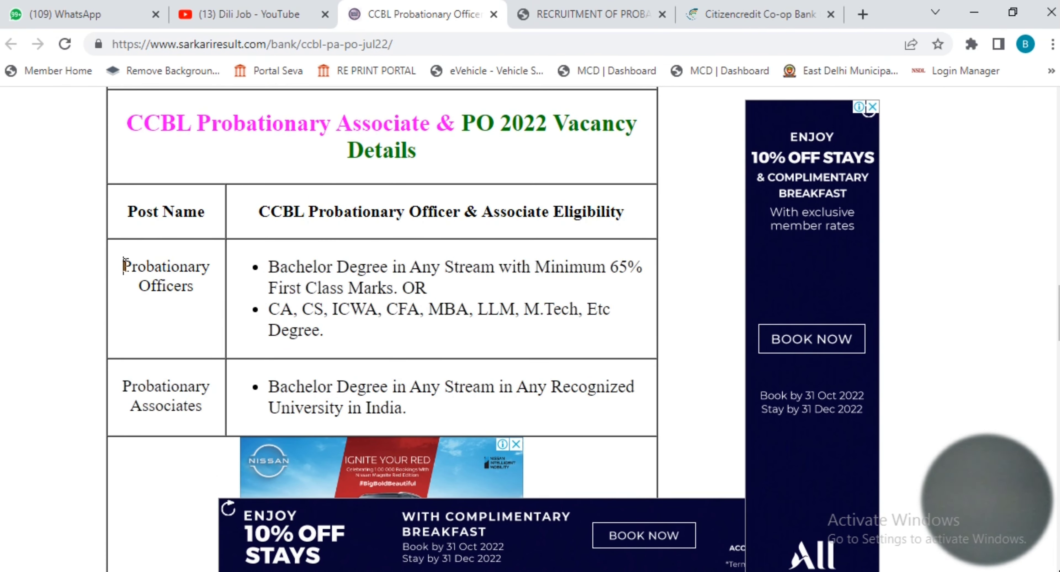
{"action": "left_click_drag", "start_coordinate": [125, 266], "coordinate": [209, 295]}
{"action": "left_click_drag", "start_coordinate": [268, 267], "coordinate": [602, 274]}
{"action": "left_click", "coordinate": [355, 316]}
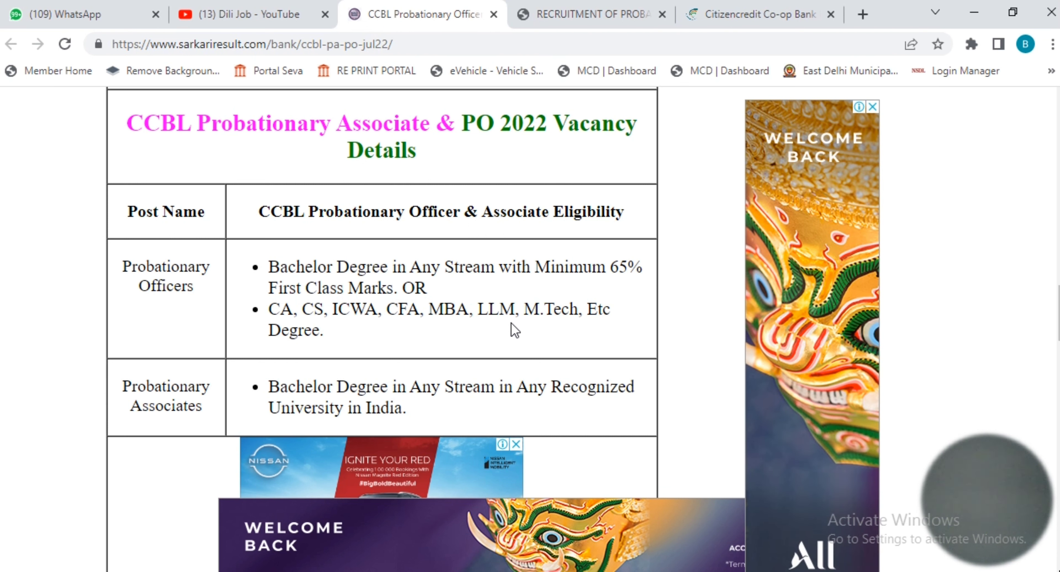
{"action": "left_click_drag", "start_coordinate": [270, 309], "coordinate": [327, 340]}
{"action": "left_click", "coordinate": [394, 334]}
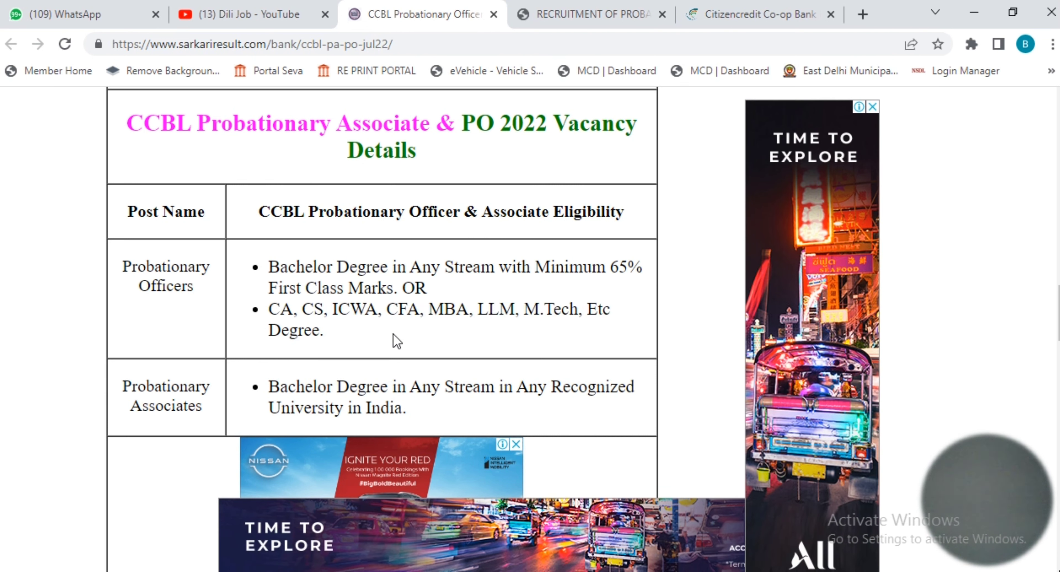
Step: Review the Probationary Associates post and its degree requirement in the eligibility table
{"action": "scroll", "coordinate": [491, 284], "scroll_direction": "down", "scroll_amount": 2}
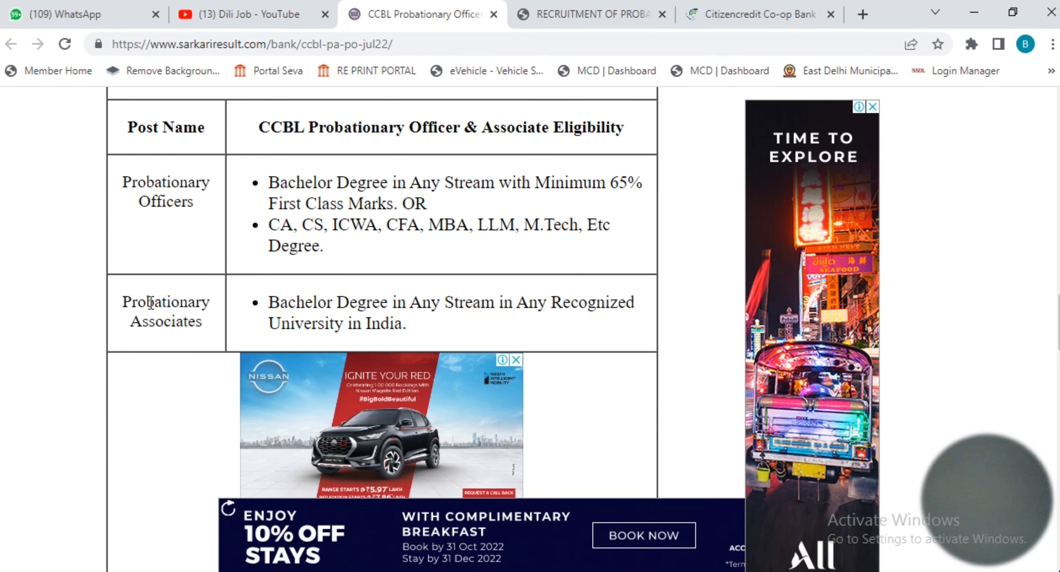
{"action": "left_click_drag", "start_coordinate": [123, 301], "coordinate": [209, 325]}
{"action": "left_click", "coordinate": [232, 326]}
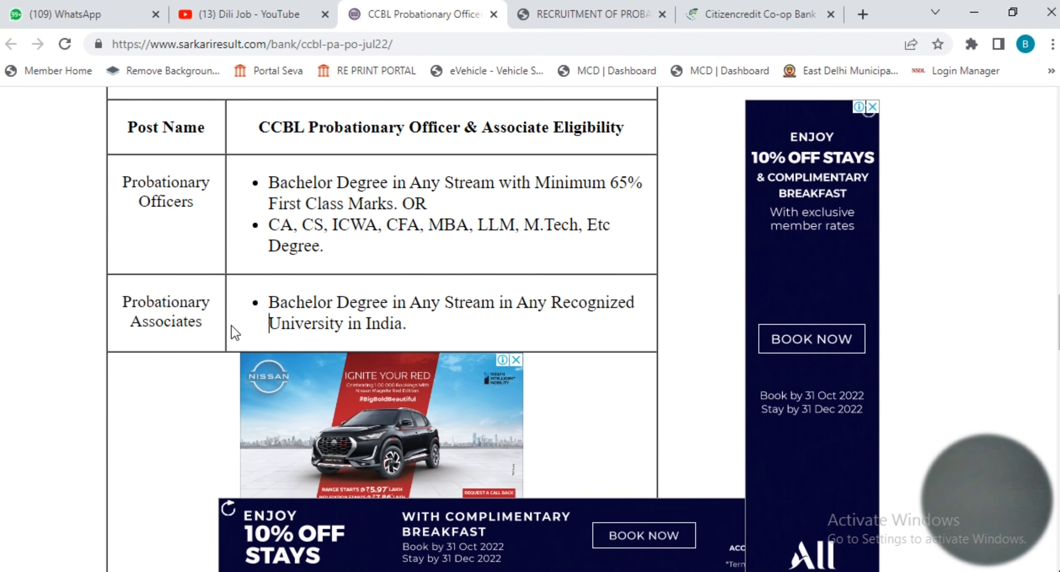
{"action": "left_click_drag", "start_coordinate": [270, 301], "coordinate": [457, 335]}
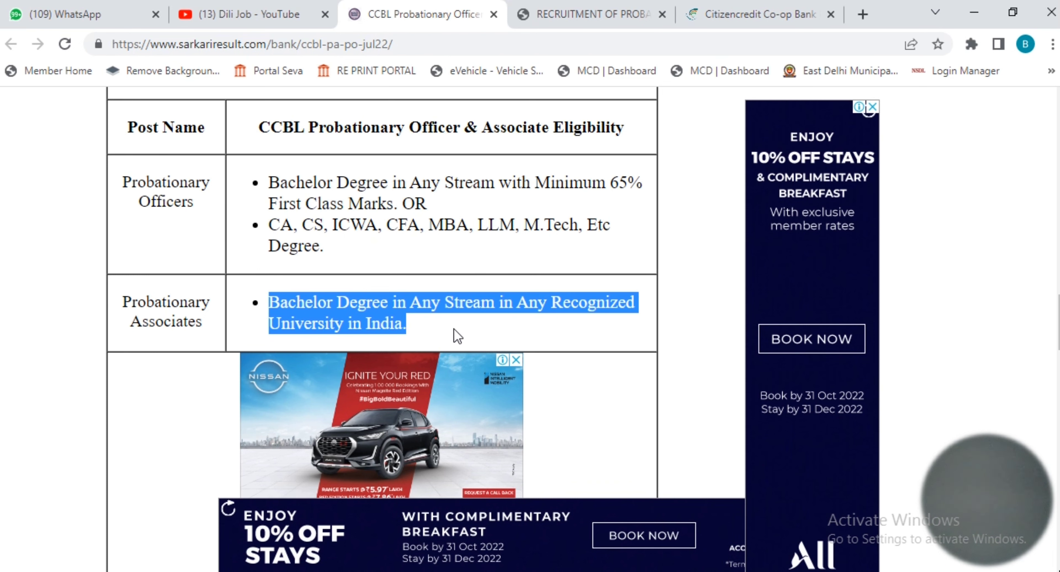
{"action": "left_click", "coordinate": [507, 313]}
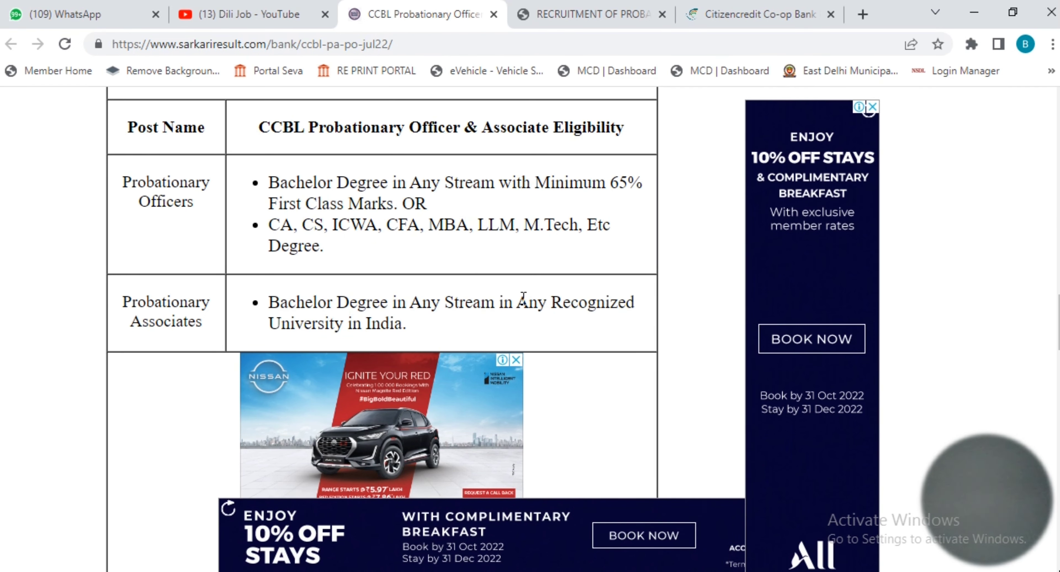
{"action": "scroll", "coordinate": [613, 291], "scroll_direction": "down", "scroll_amount": 2}
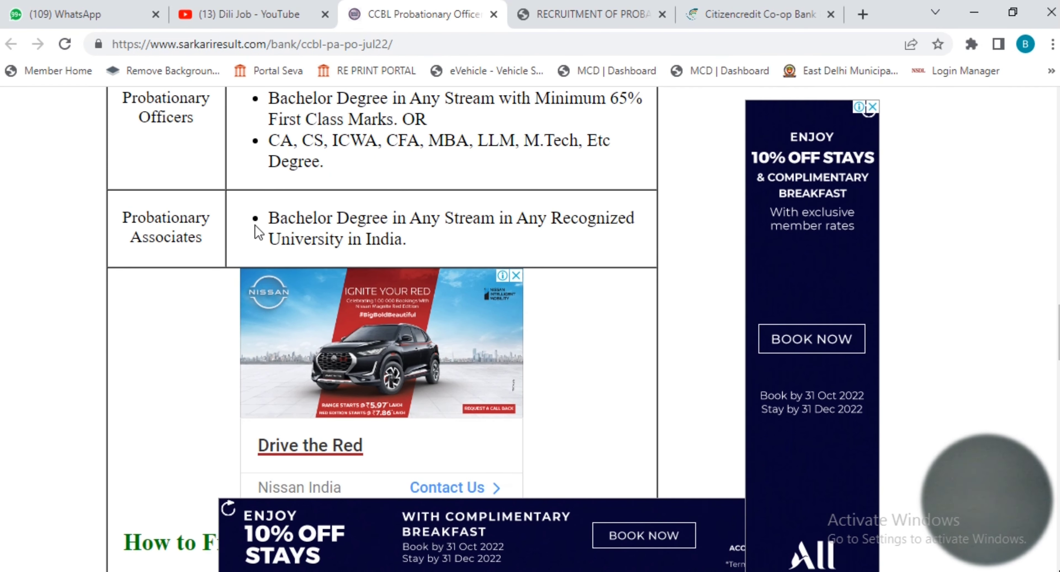
{"action": "left_click_drag", "start_coordinate": [274, 218], "coordinate": [428, 253]}
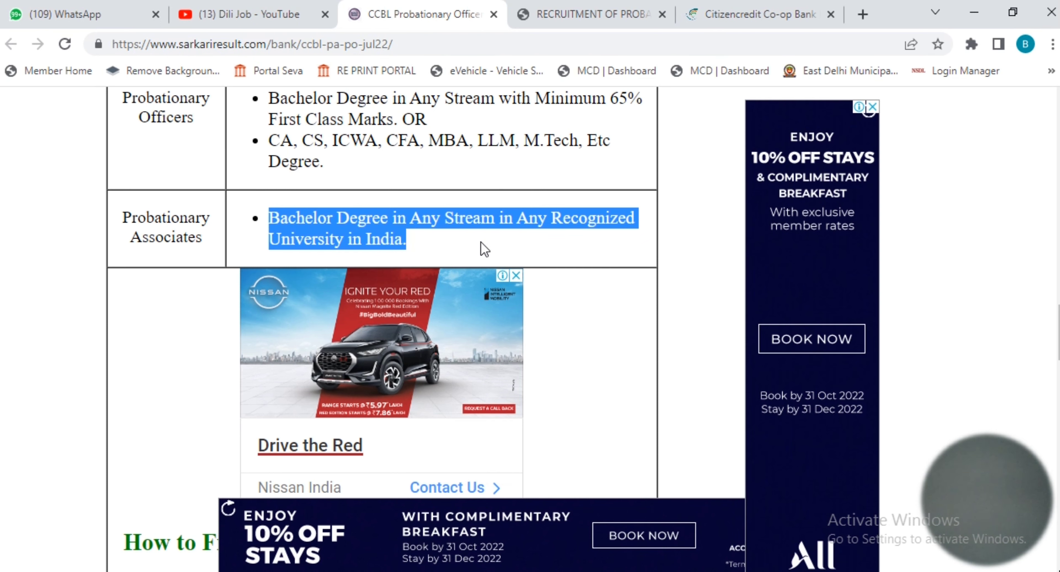
Step: Go through the How to Fill section and open the Apply Online portal link
{"action": "scroll", "coordinate": [623, 274], "scroll_direction": "down", "scroll_amount": 6}
{"action": "scroll", "coordinate": [623, 284], "scroll_direction": "down", "scroll_amount": 2}
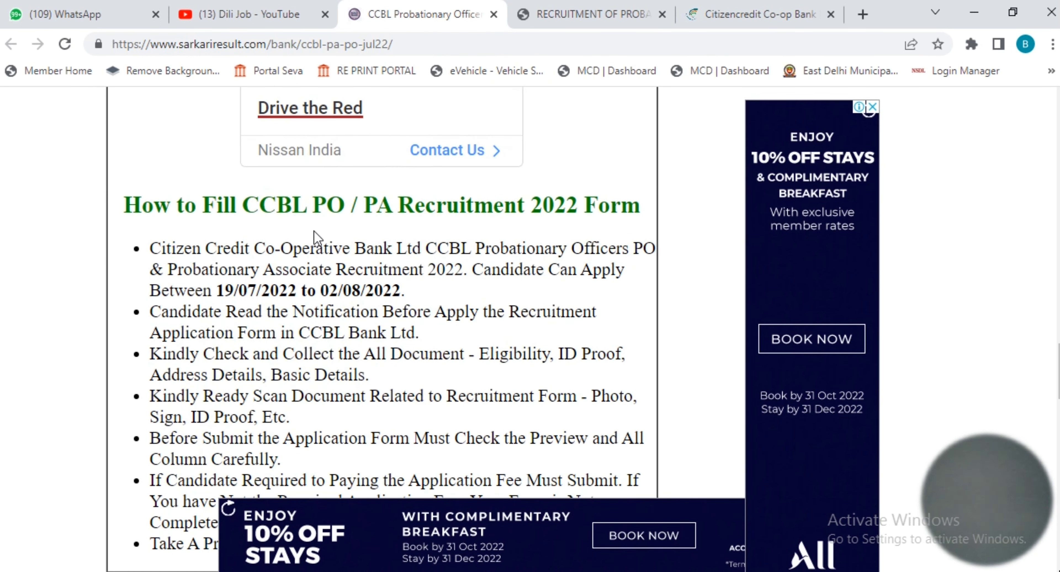
{"action": "scroll", "coordinate": [370, 304], "scroll_direction": "down", "scroll_amount": 4}
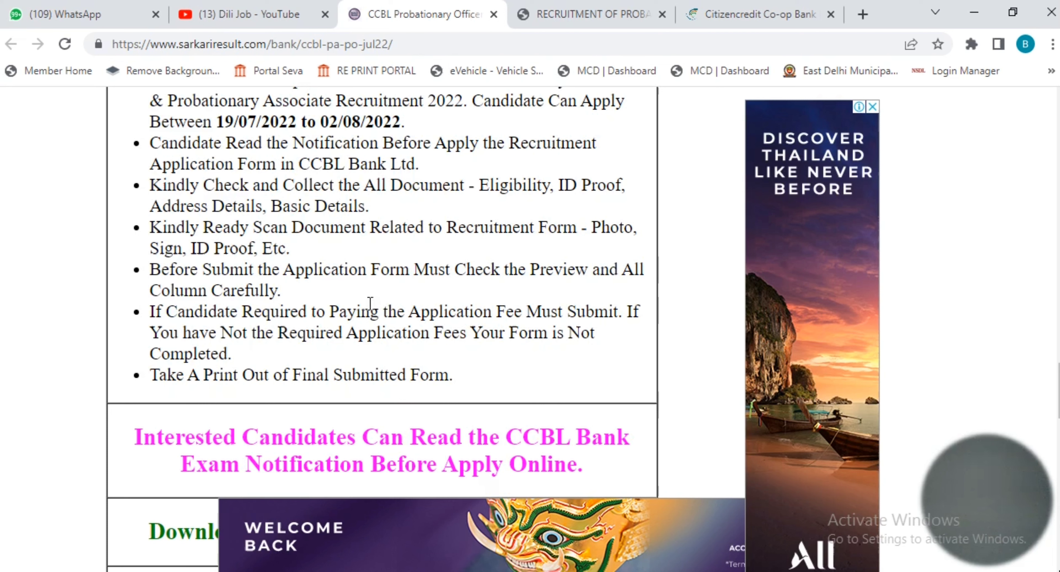
{"action": "scroll", "coordinate": [369, 303], "scroll_direction": "down", "scroll_amount": 4}
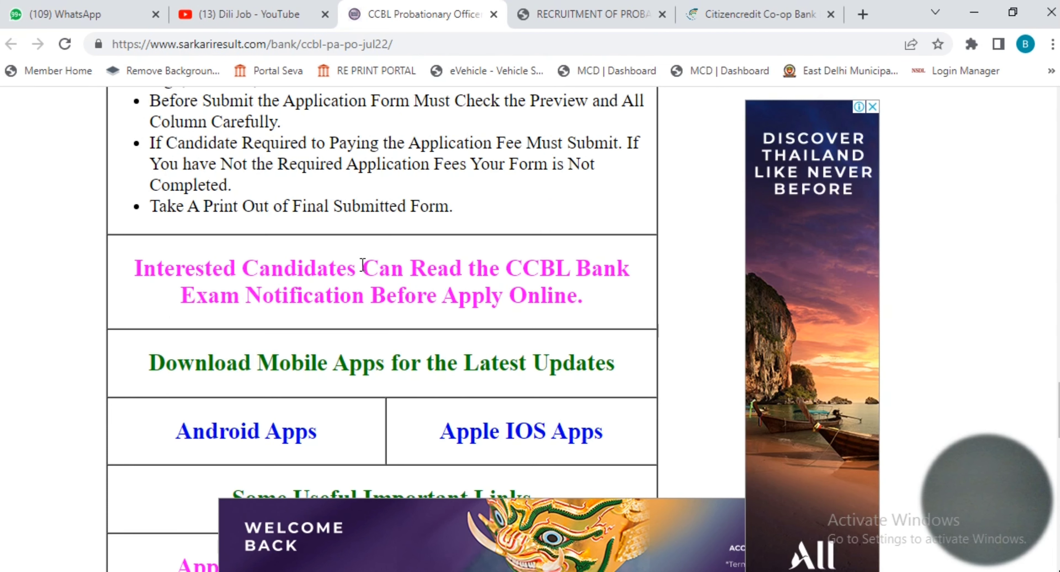
{"action": "scroll", "coordinate": [596, 358], "scroll_direction": "down", "scroll_amount": 4}
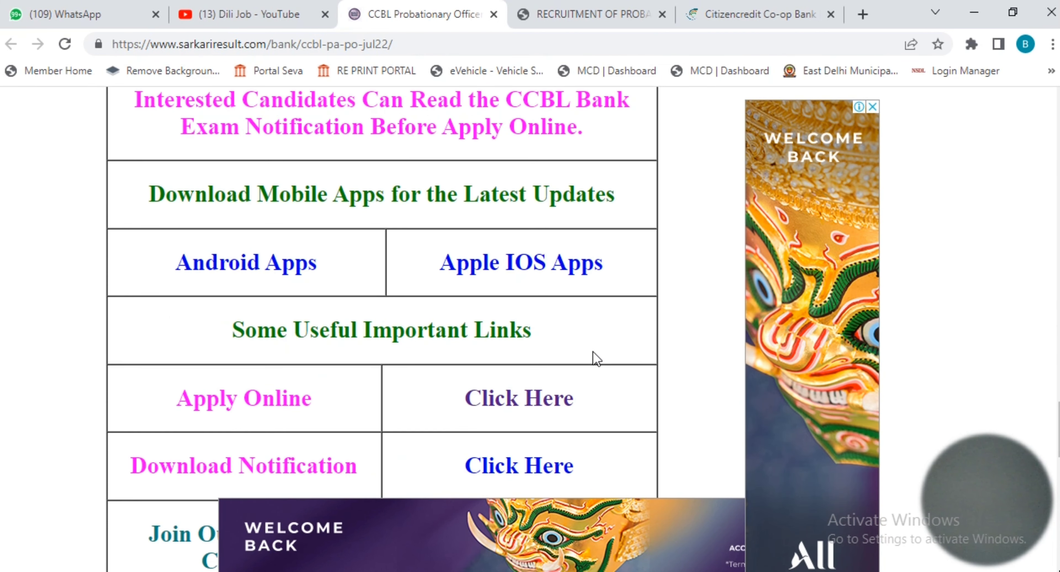
{"action": "left_click", "coordinate": [496, 398]}
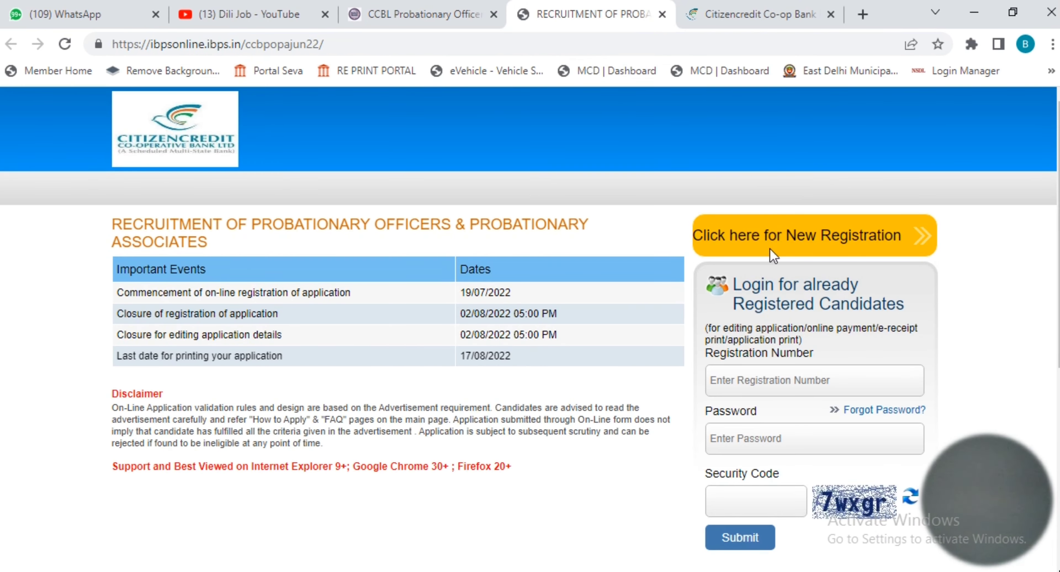
Step: Start a new registration and enter and confirm the candidate's first name
{"action": "left_click", "coordinate": [798, 245]}
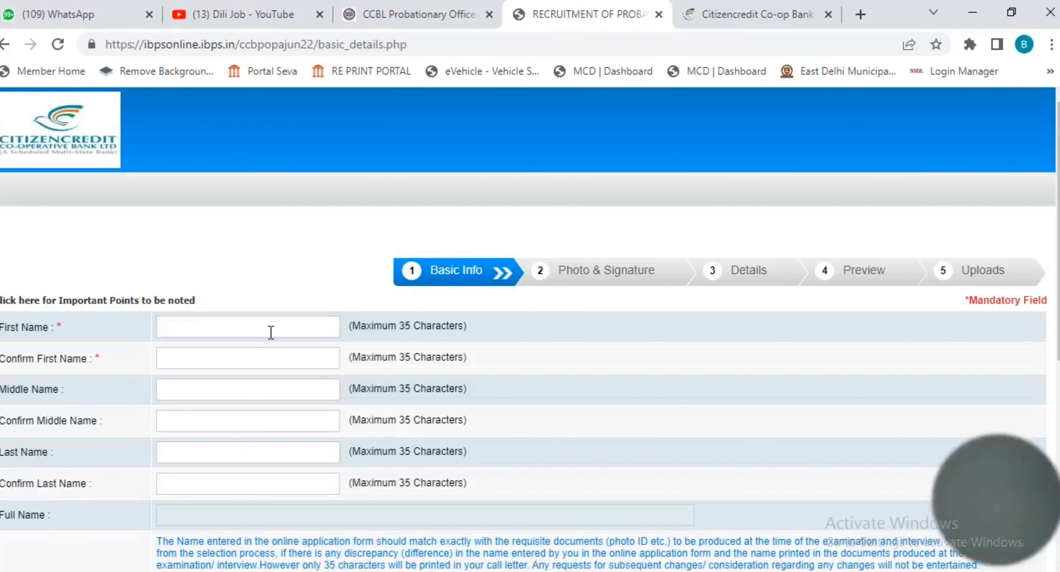
{"action": "left_click", "coordinate": [271, 332]}
{"action": "key", "text": "Tab"}
{"action": "type", "text": "DEEPA"}
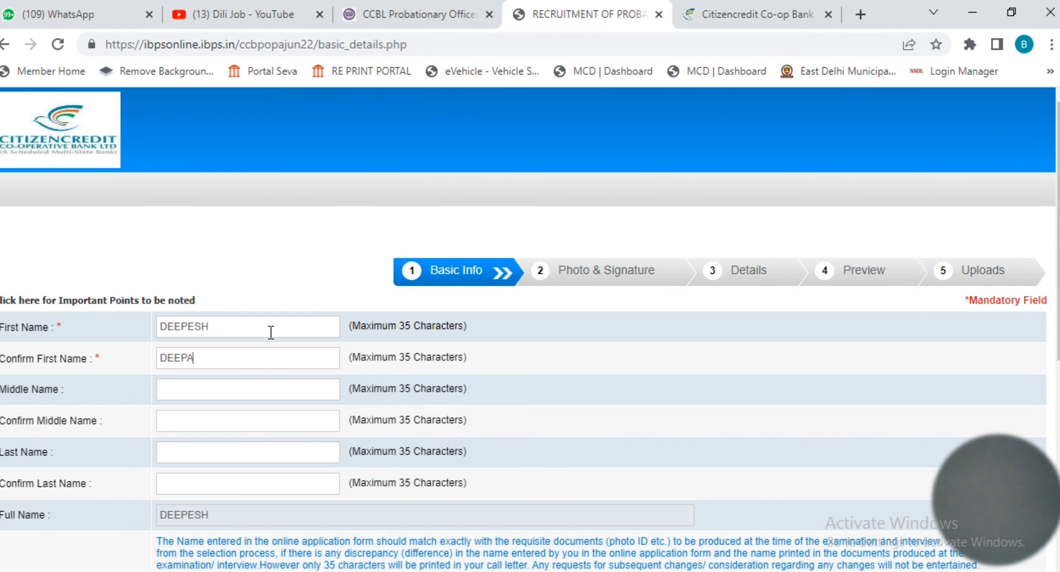
{"action": "key", "text": "BackSpace"}
{"action": "type", "text": "ESH"}
Step: Enter and confirm the candidate's last name
{"action": "left_click", "coordinate": [202, 459]}
{"action": "key", "text": "Tab"}
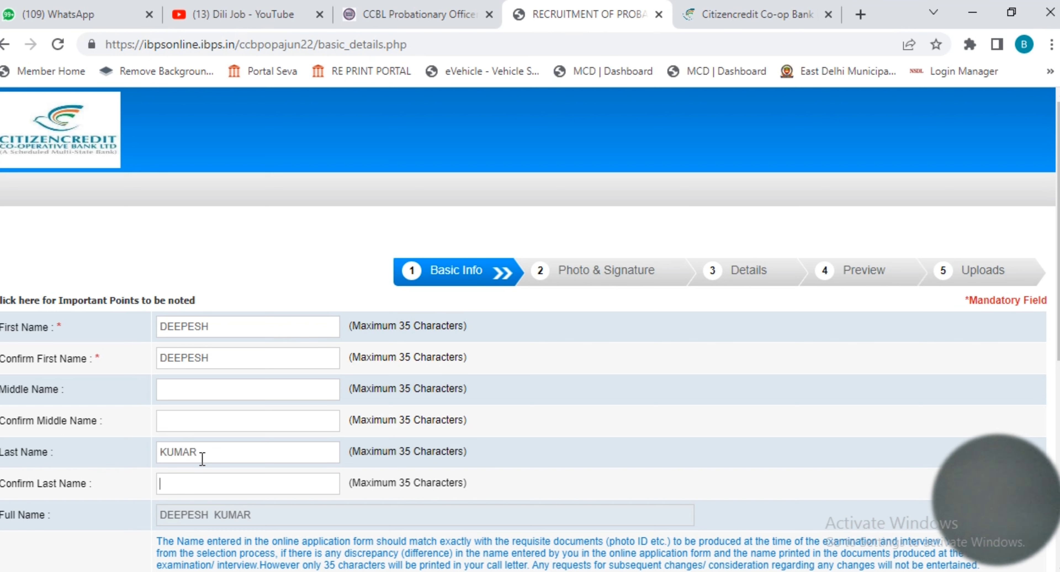
{"action": "type", "text": "K"}
{"action": "key", "text": "BackSpace"}
{"action": "scroll", "coordinate": [247, 437], "scroll_direction": "down", "scroll_amount": 4}
{"action": "scroll", "coordinate": [349, 416], "scroll_direction": "down", "scroll_amount": 2}
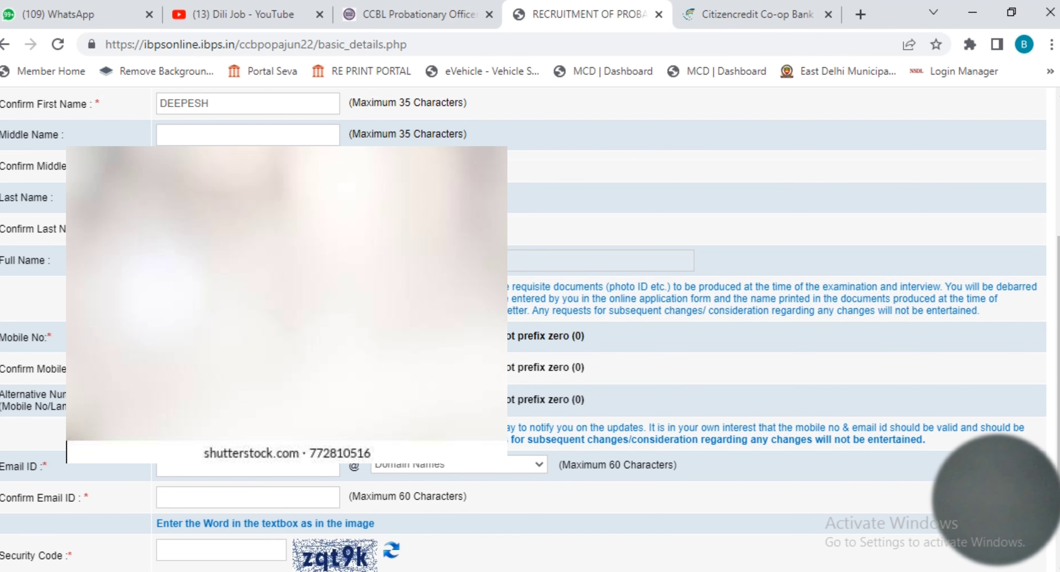
Step: Choose the e-mail domain and save the basic info to get a registration number
{"action": "scroll", "coordinate": [740, 330], "scroll_direction": "down", "scroll_amount": 3}
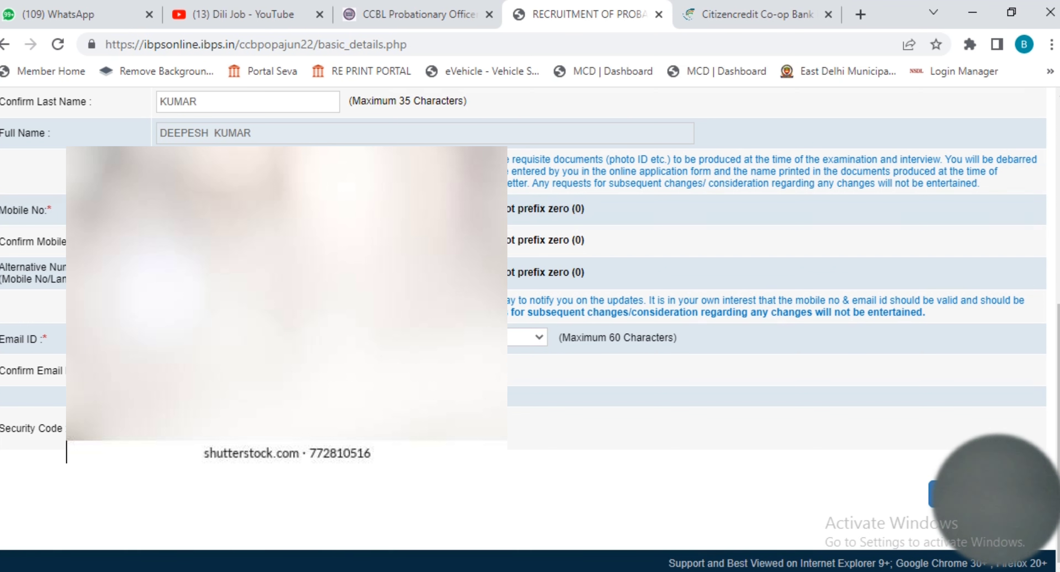
{"action": "left_click", "coordinate": [528, 337]}
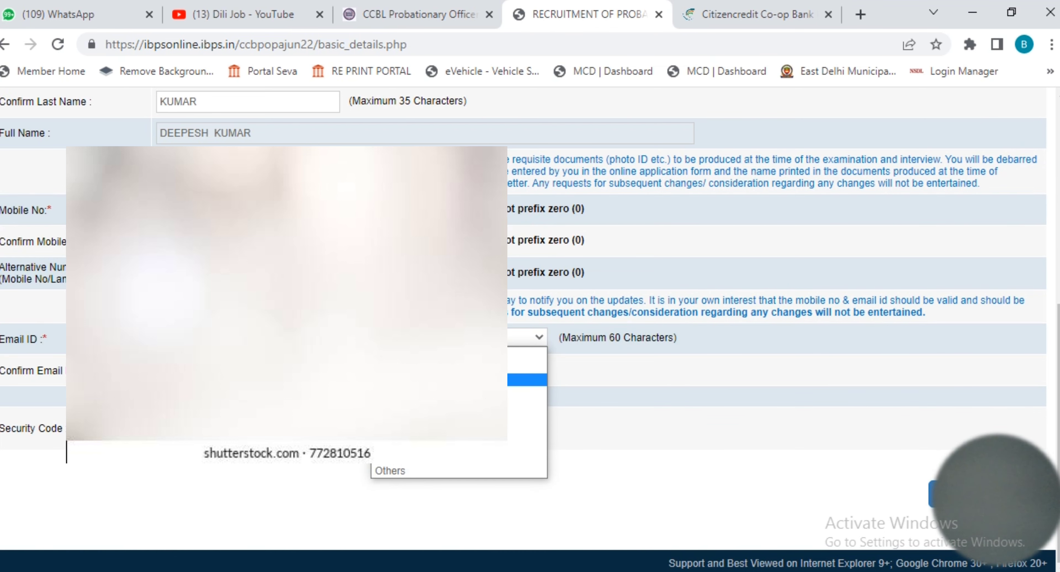
{"action": "left_click", "coordinate": [527, 380]}
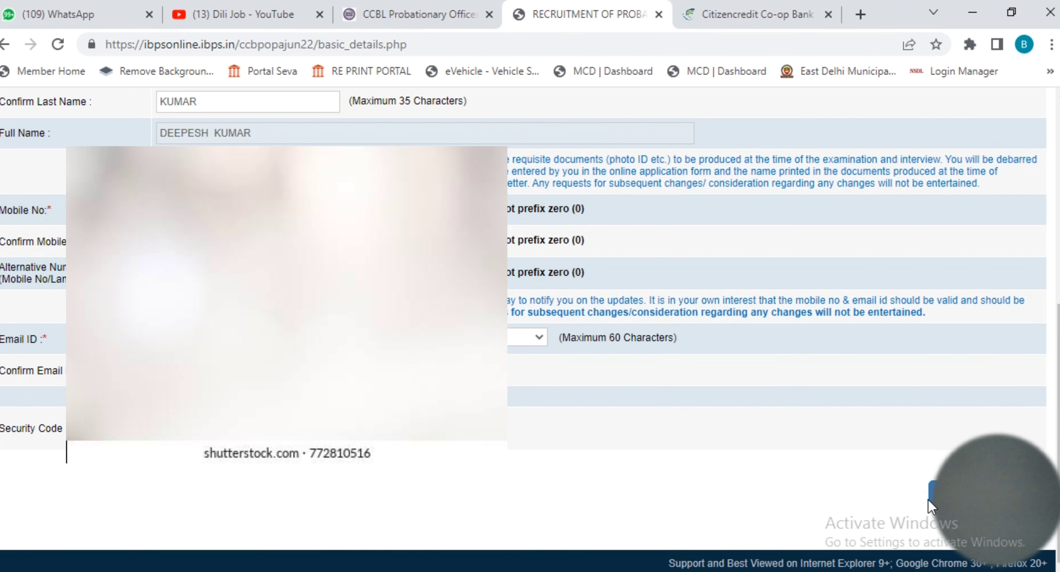
{"action": "key", "text": "ctrl+minus"}
{"action": "key", "text": "ctrl+minus"}
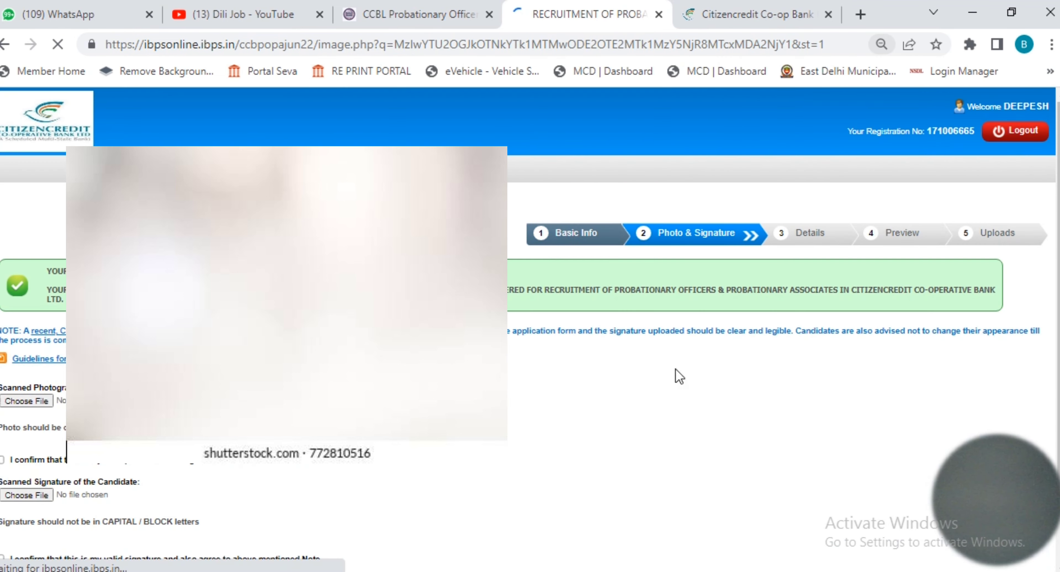
Step: Check the uploaded photo and signature and proceed to the Details step
{"action": "scroll", "coordinate": [569, 396], "scroll_direction": "down", "scroll_amount": 2}
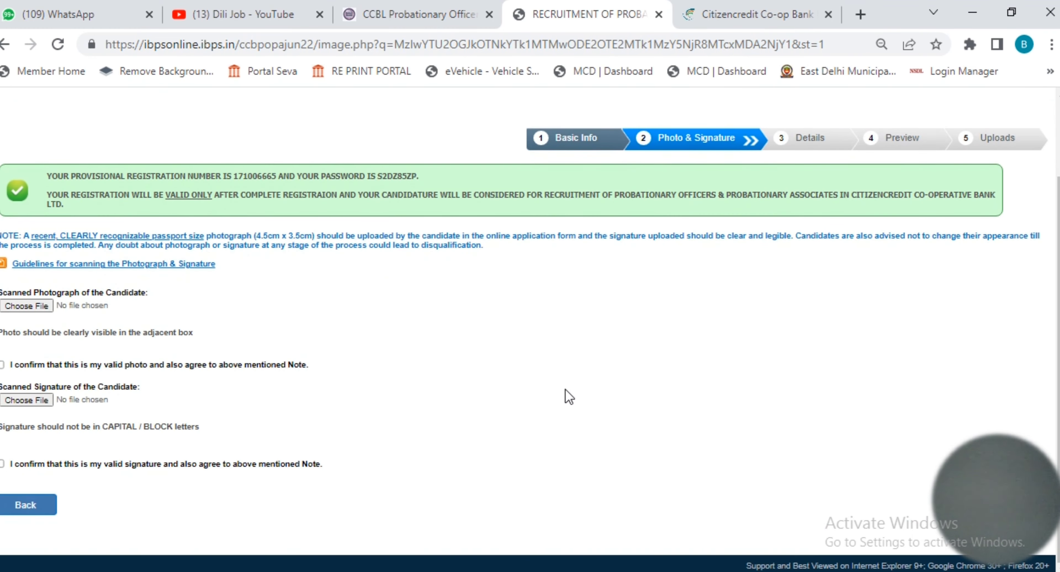
{"action": "scroll", "coordinate": [449, 383], "scroll_direction": "up", "scroll_amount": 2}
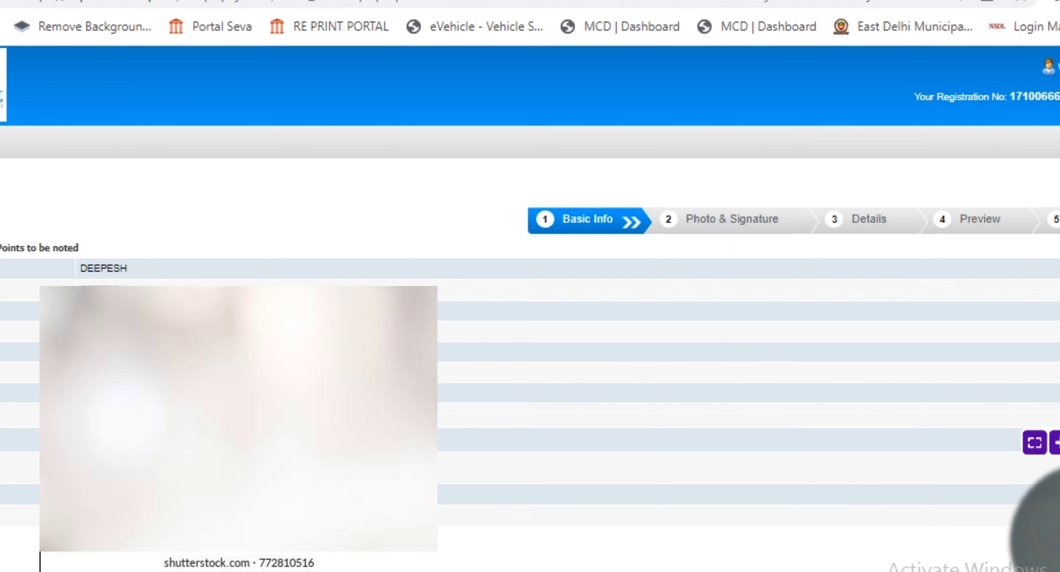
{"action": "left_click_drag", "start_coordinate": [1037, 535], "coordinate": [1037, 418]}
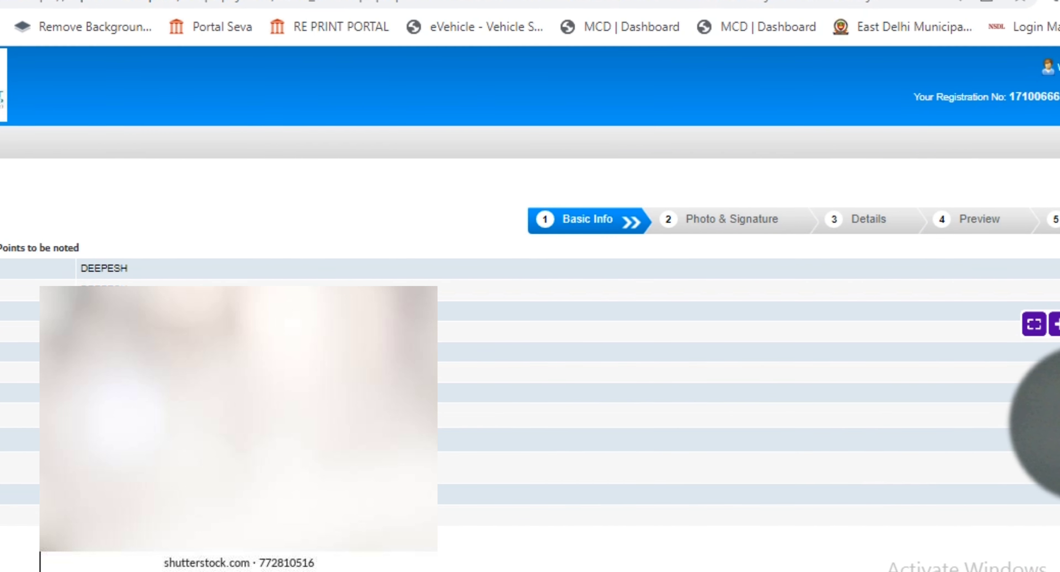
{"action": "left_click_drag", "start_coordinate": [1037, 418], "coordinate": [50, 239]}
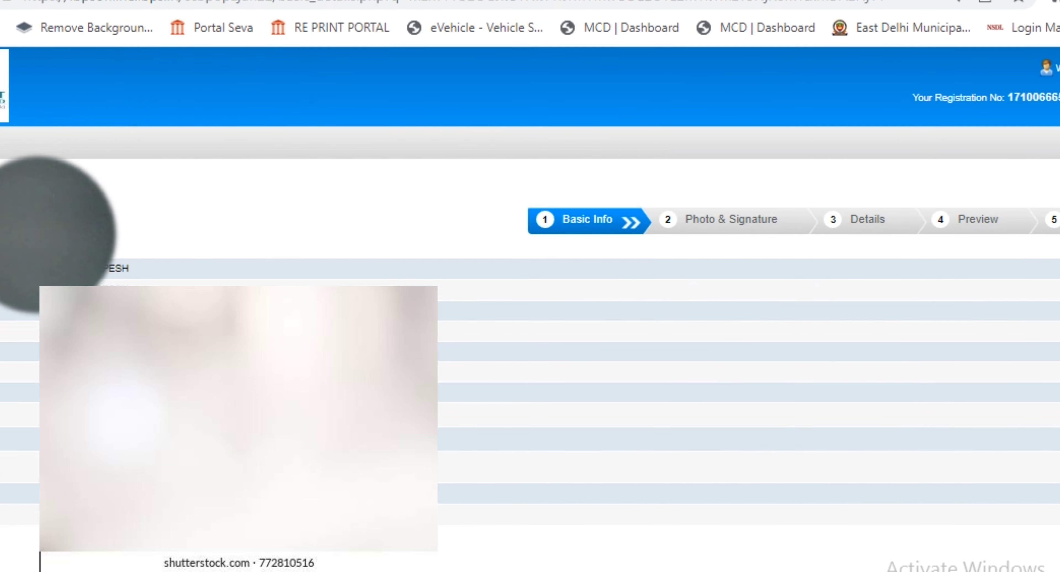
{"action": "left_click_drag", "start_coordinate": [19, 244], "coordinate": [7, 521]}
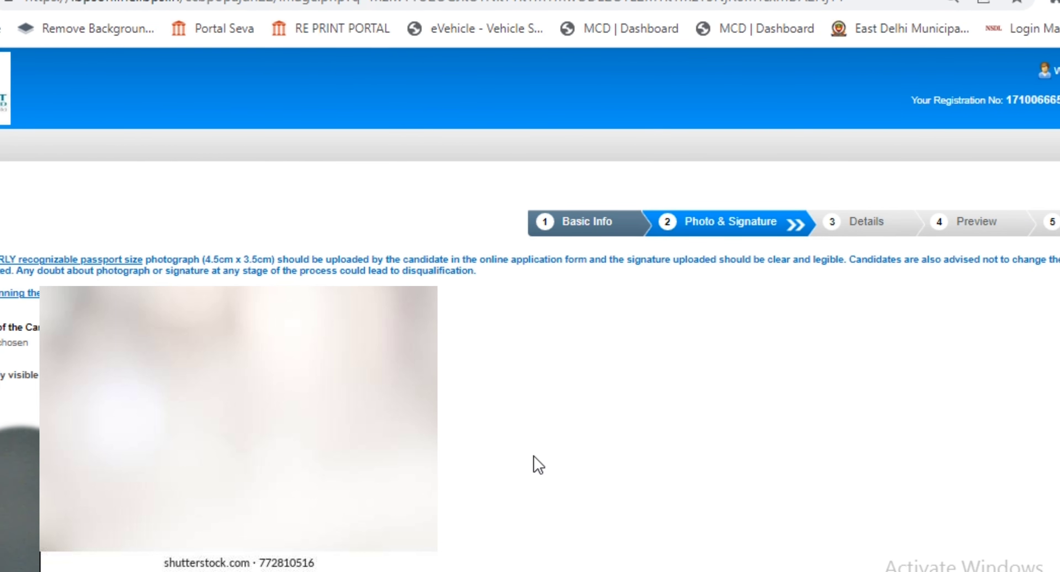
{"action": "mouse_move", "coordinate": [19, 469]}
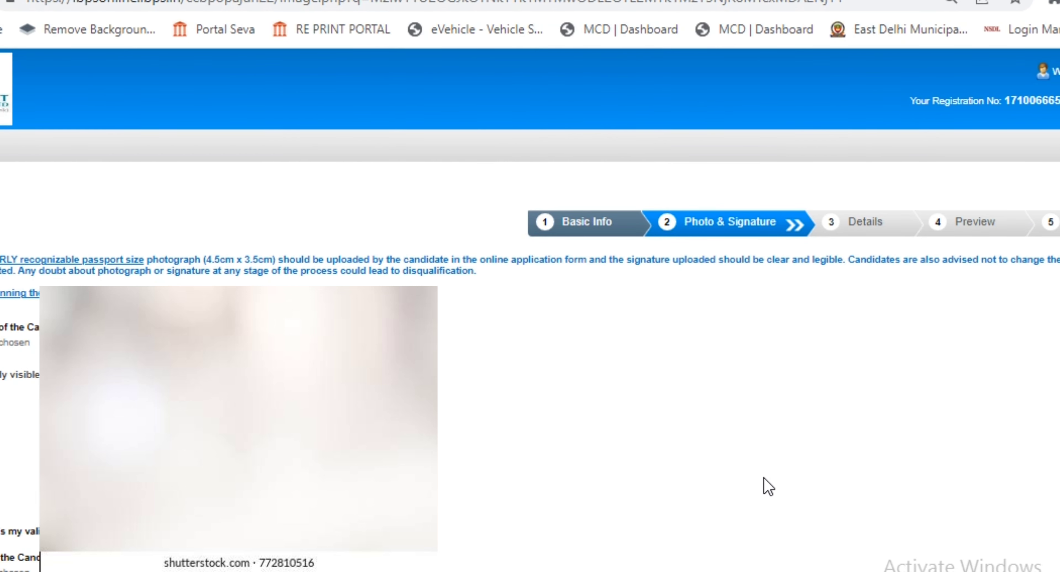
{"action": "scroll", "coordinate": [766, 432], "scroll_direction": "down", "scroll_amount": 1}
{"action": "scroll", "coordinate": [767, 432], "scroll_direction": "down", "scroll_amount": 2}
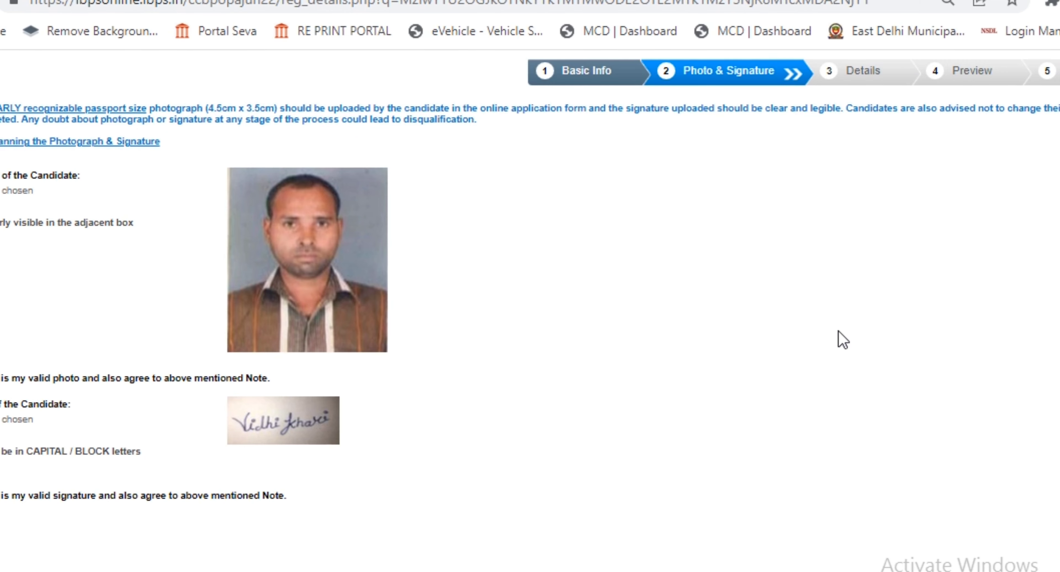
{"action": "scroll", "coordinate": [931, 338], "scroll_direction": "down", "scroll_amount": 5}
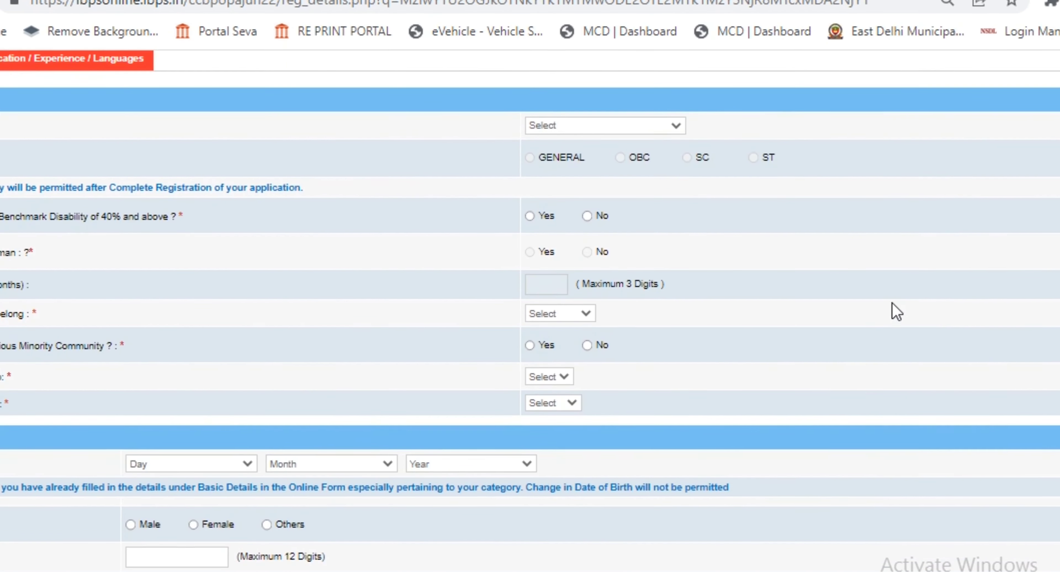
{"action": "scroll", "coordinate": [893, 308], "scroll_direction": "up", "scroll_amount": 5}
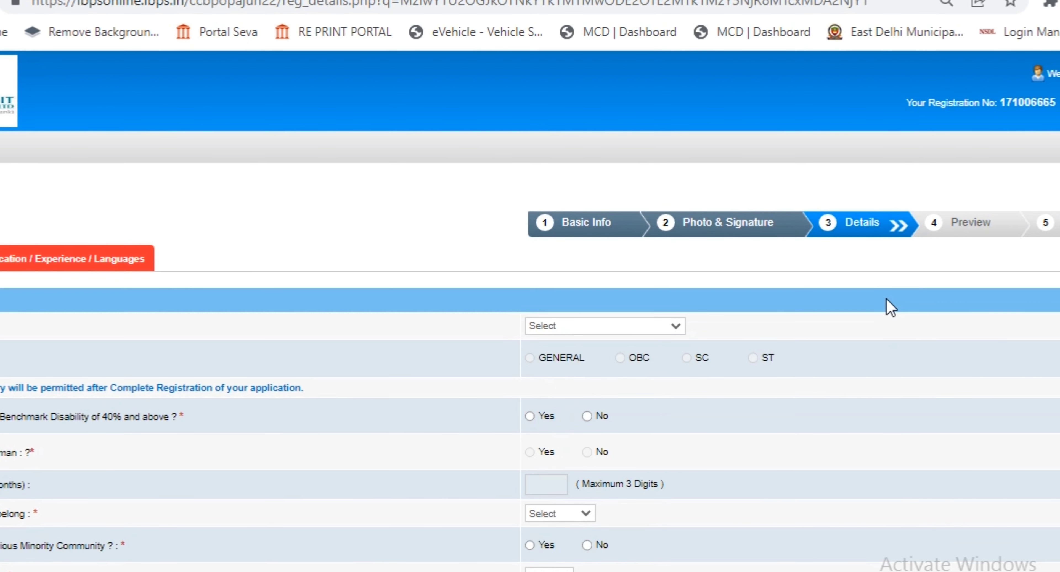
Step: Apply for PROBATIONARY OFFICERS, answer No to disability, and choose Hindu religion
{"action": "left_click", "coordinate": [652, 325]}
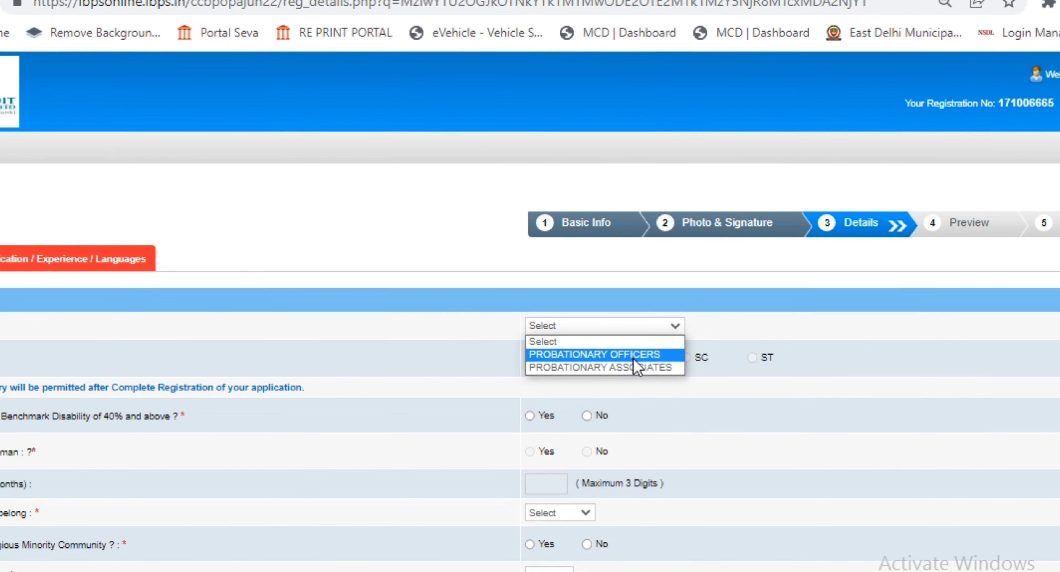
{"action": "left_click", "coordinate": [651, 357]}
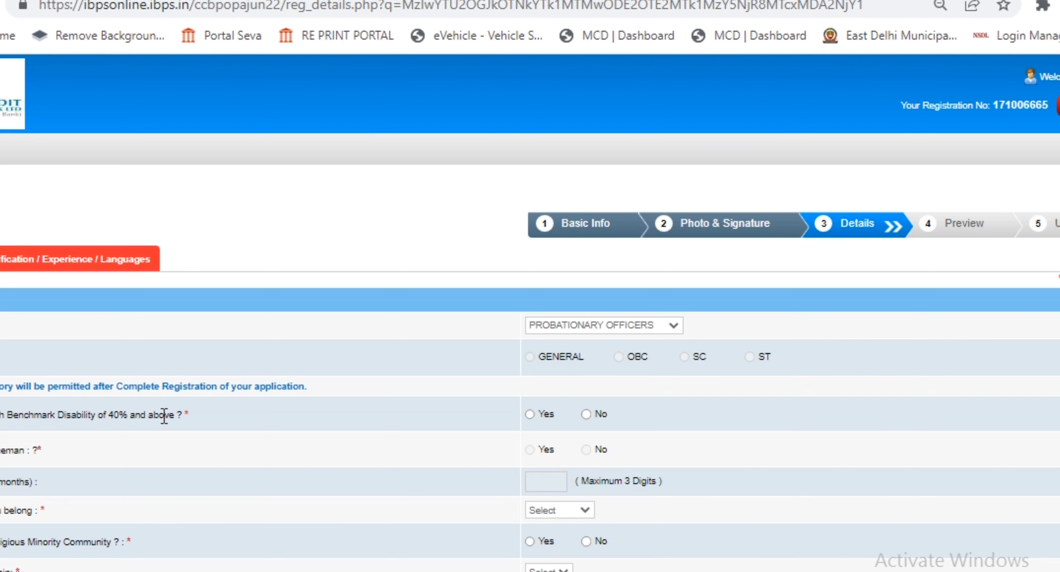
{"action": "left_click", "coordinate": [585, 413]}
{"action": "scroll", "coordinate": [705, 430], "scroll_direction": "down", "scroll_amount": 5}
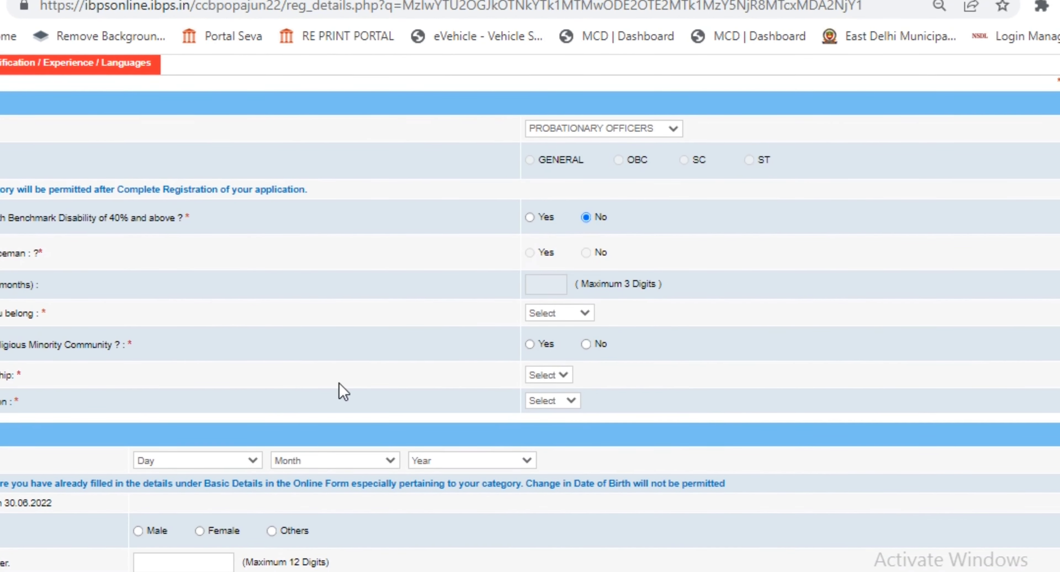
{"action": "left_click", "coordinate": [574, 311]}
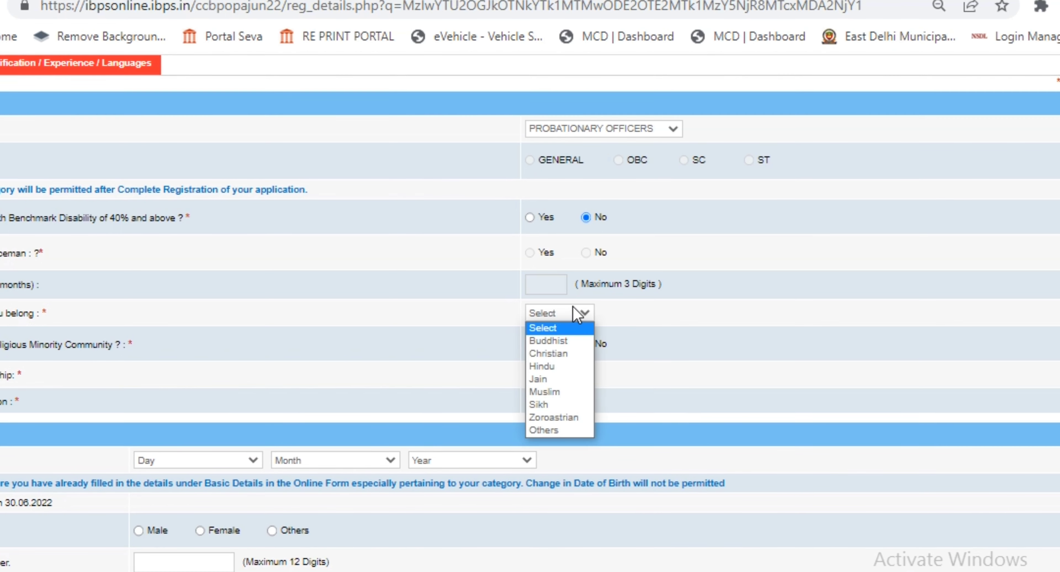
{"action": "left_click", "coordinate": [562, 367]}
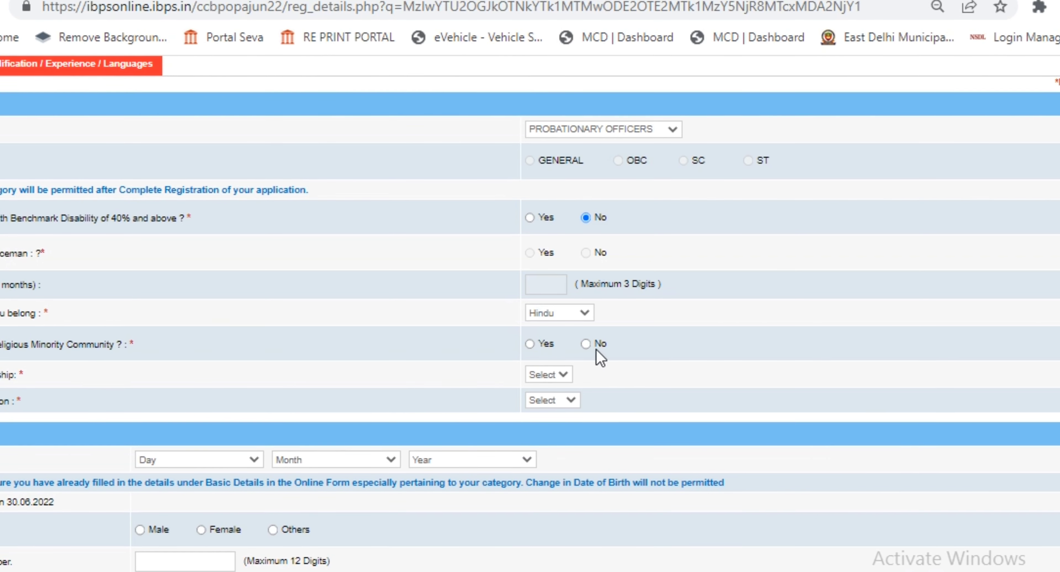
{"action": "left_click", "coordinate": [555, 315]}
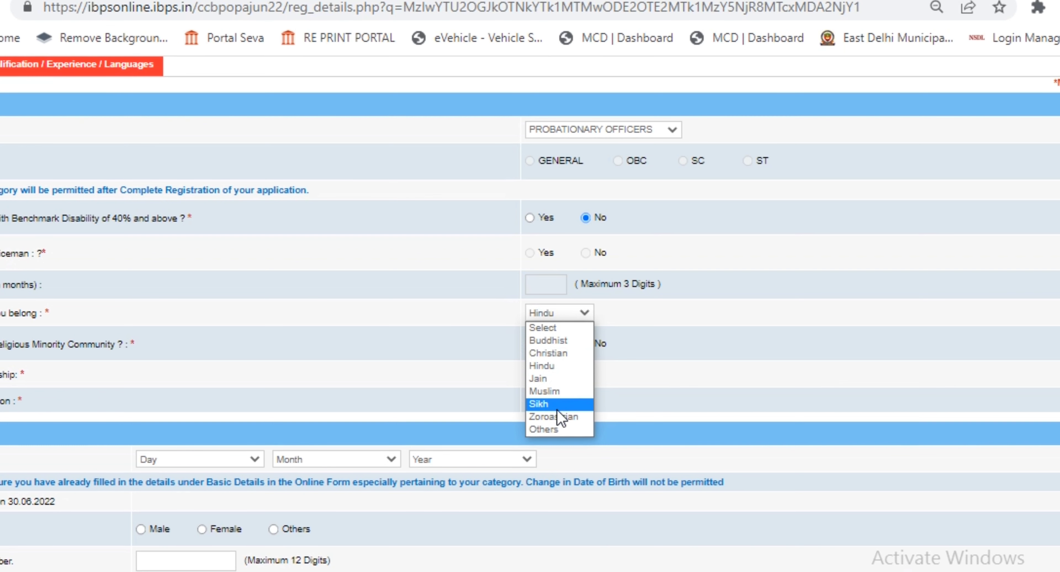
{"action": "left_click", "coordinate": [490, 321]}
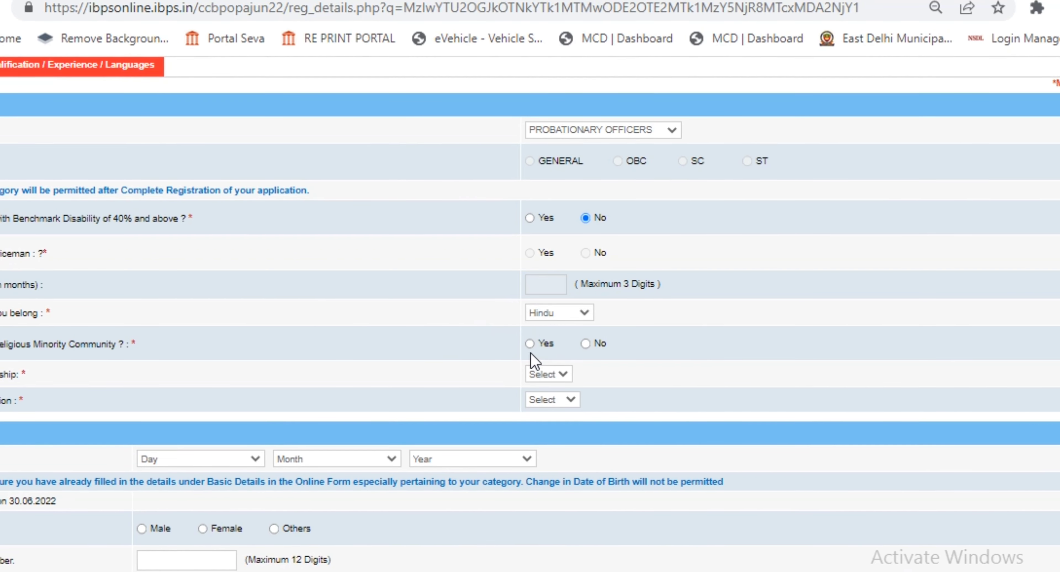
Step: Answer No to religious minority, set Indian citizenship and Mumbai exam centre
{"action": "left_click", "coordinate": [586, 344]}
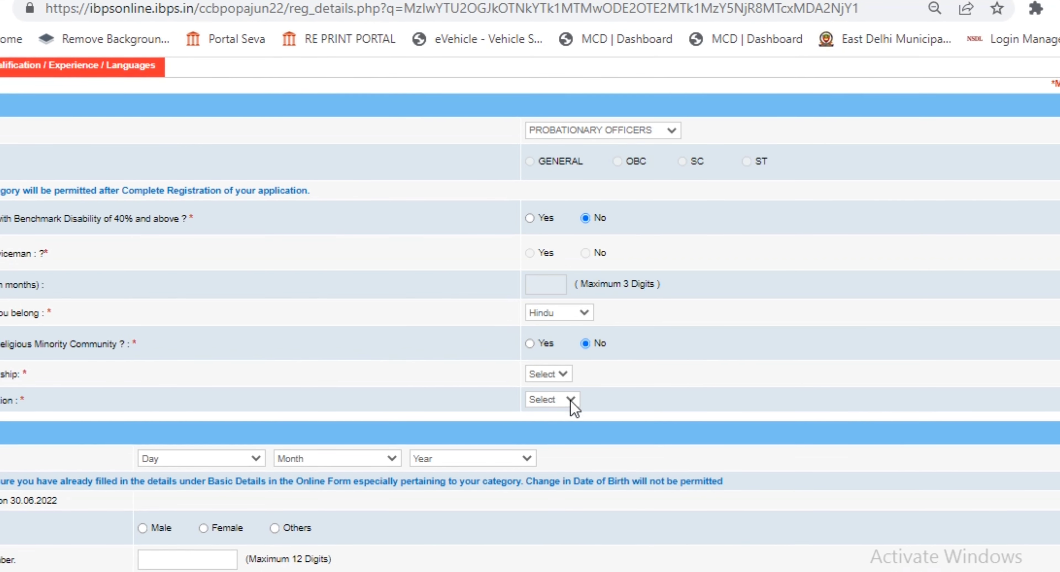
{"action": "left_click", "coordinate": [550, 375]}
{"action": "left_click", "coordinate": [556, 401]}
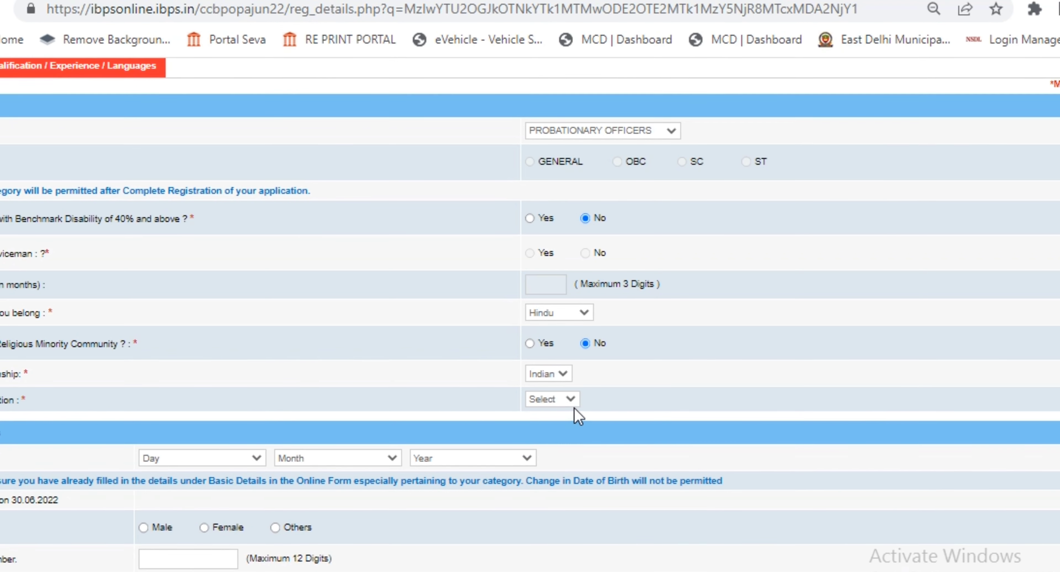
{"action": "left_click", "coordinate": [570, 400]}
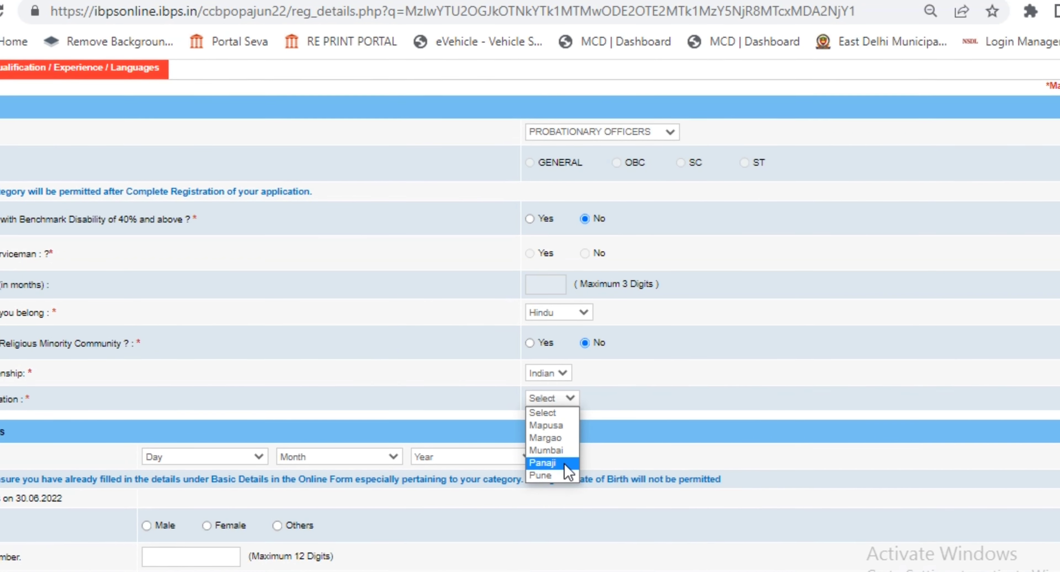
{"action": "left_click", "coordinate": [546, 451]}
{"action": "scroll", "coordinate": [684, 384], "scroll_direction": "down", "scroll_amount": 2}
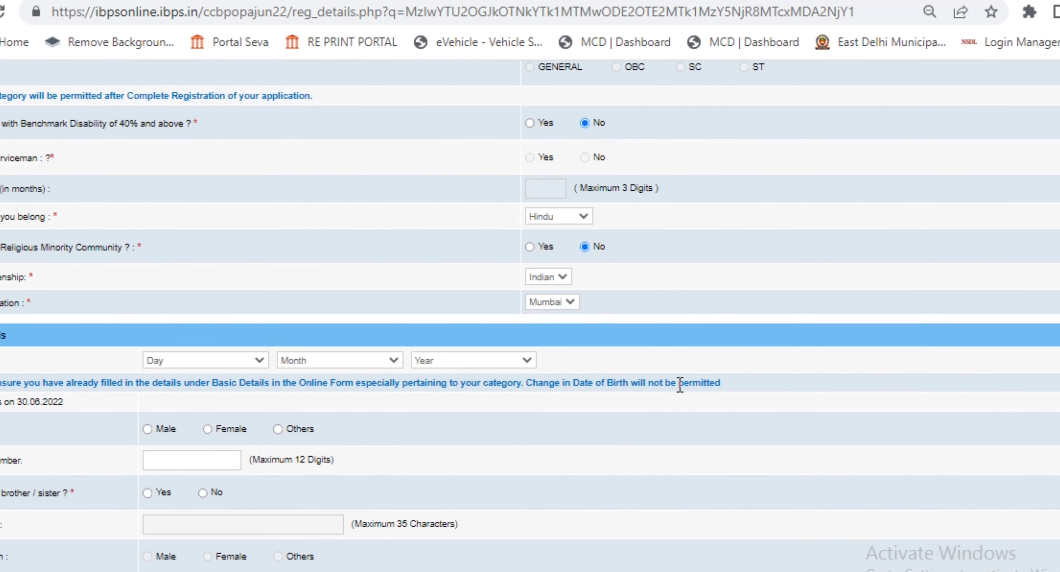
{"action": "left_click", "coordinate": [224, 362]}
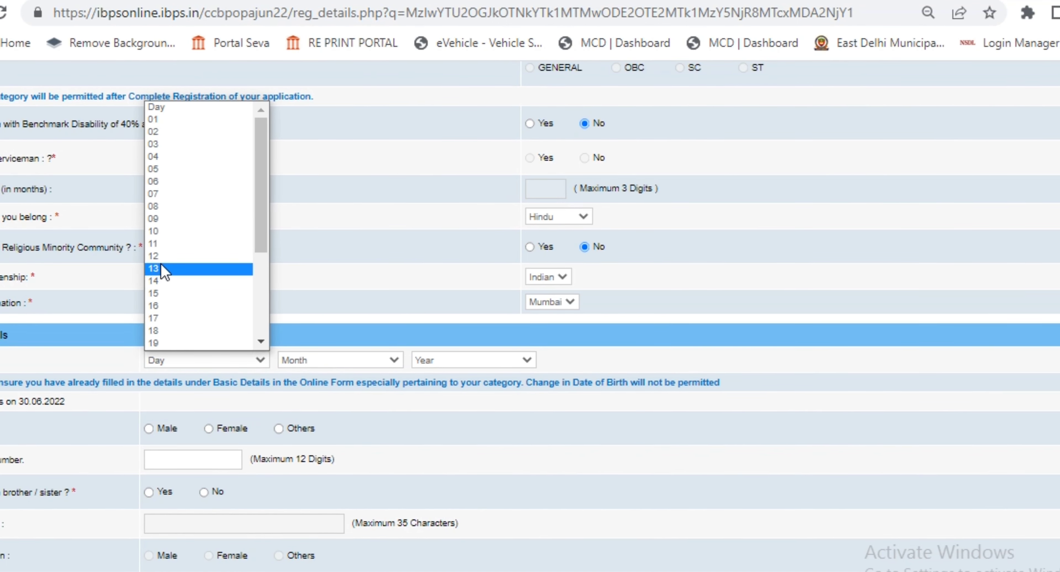
{"action": "left_click", "coordinate": [163, 296]}
{"action": "left_click", "coordinate": [305, 361]}
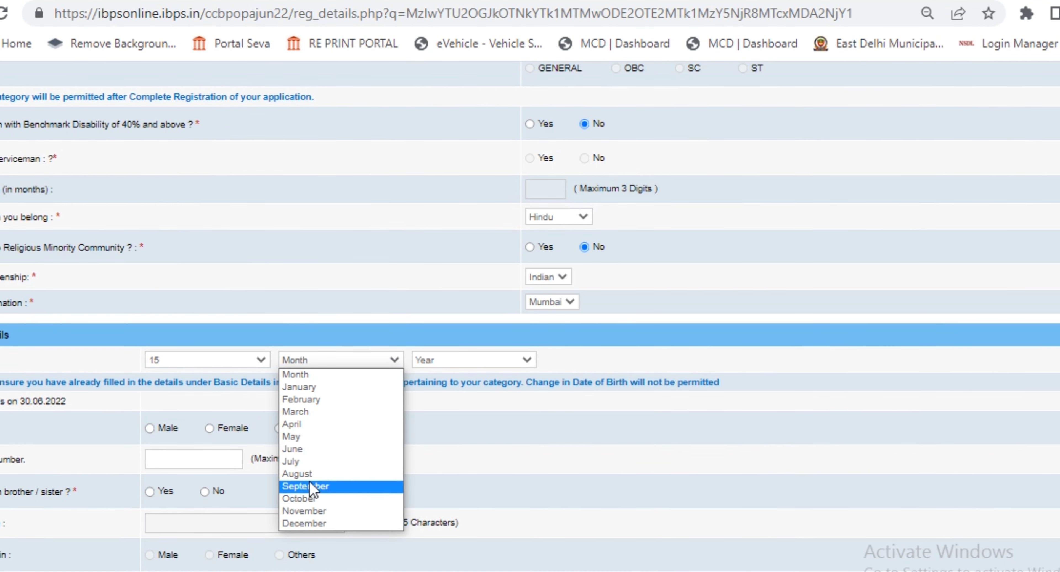
{"action": "left_click", "coordinate": [306, 498]}
{"action": "left_click", "coordinate": [487, 360]}
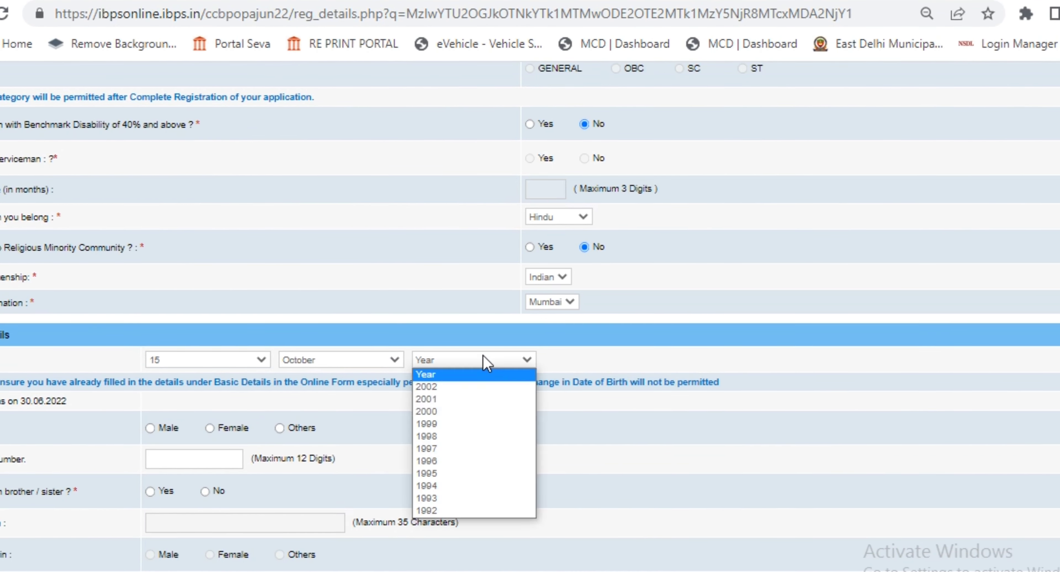
{"action": "type", "text": "1999"}
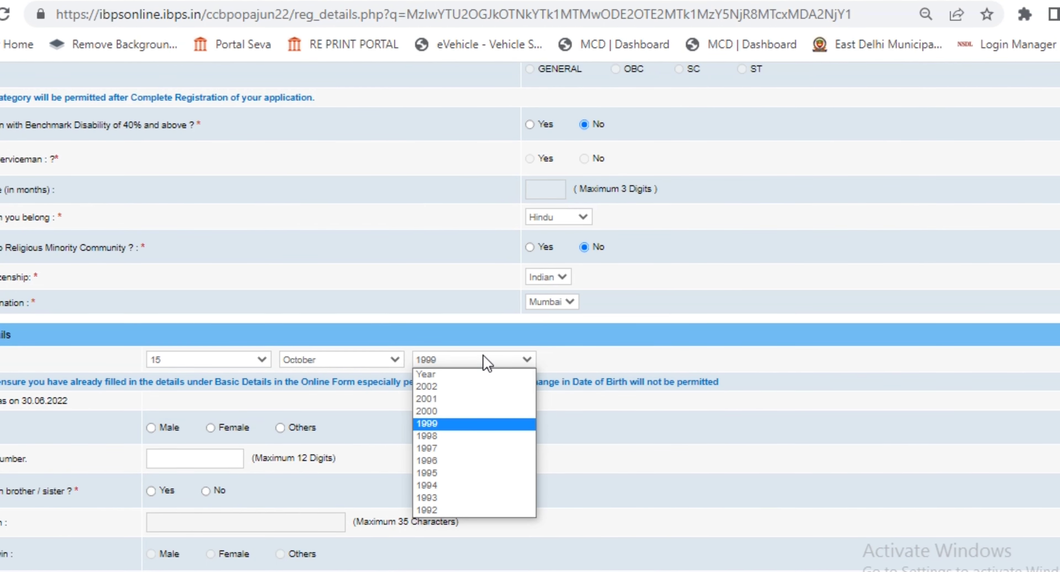
{"action": "left_click", "coordinate": [446, 459]}
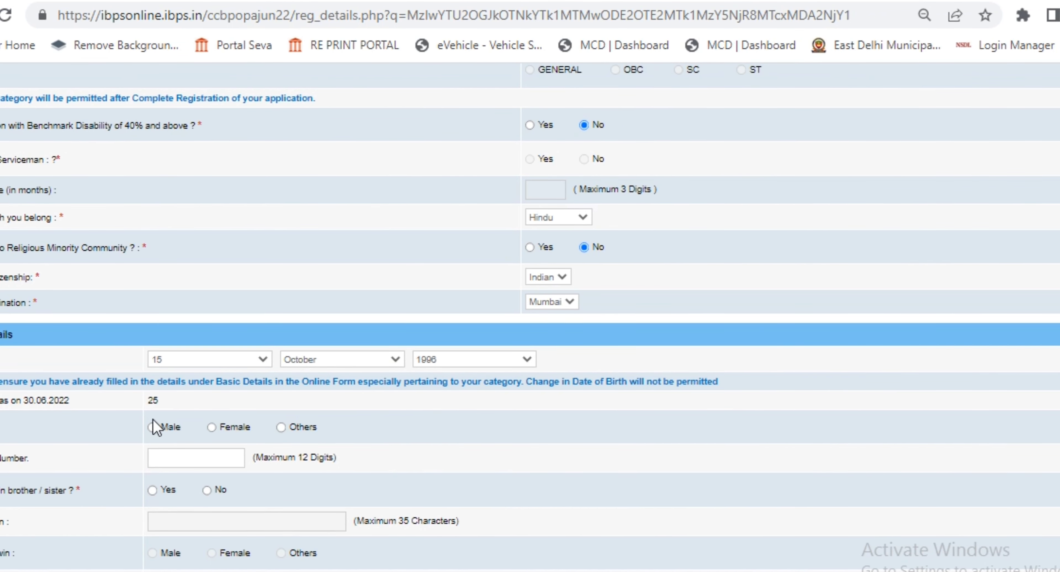
{"action": "left_click", "coordinate": [153, 427]}
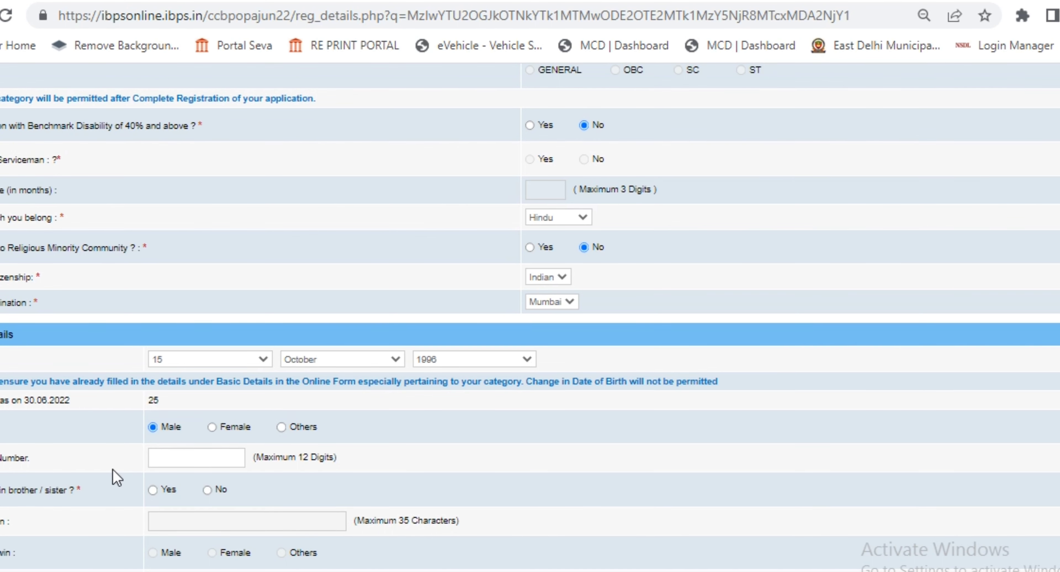
Step: Answer No to having a twin brother or sister and enlarge the page
{"action": "scroll", "coordinate": [116, 478], "scroll_direction": "down", "scroll_amount": 2}
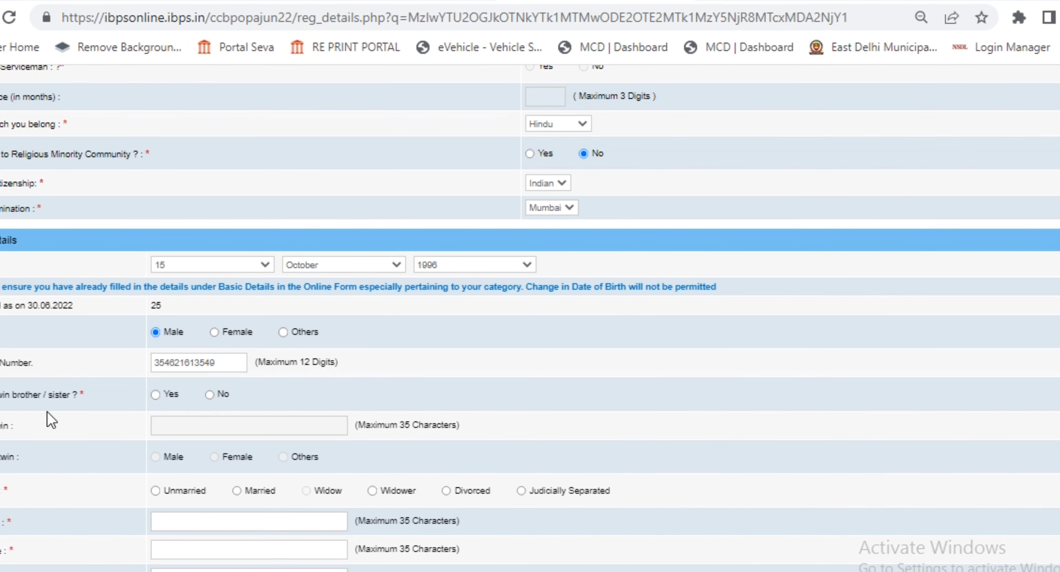
{"action": "left_click", "coordinate": [210, 395]}
{"action": "scroll", "coordinate": [246, 397], "scroll_direction": "down", "scroll_amount": 3}
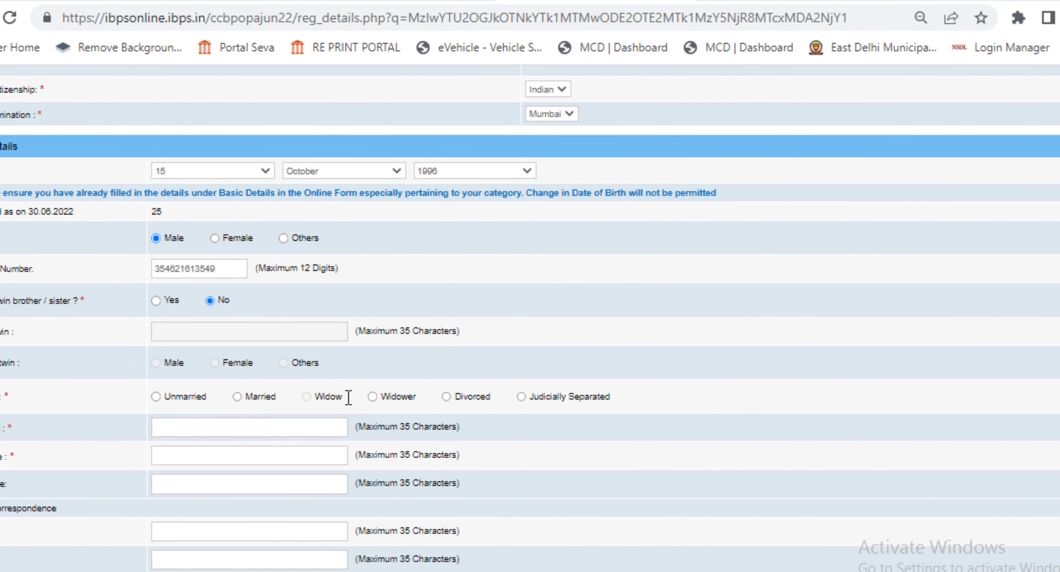
{"action": "key", "text": "ctrl+plus"}
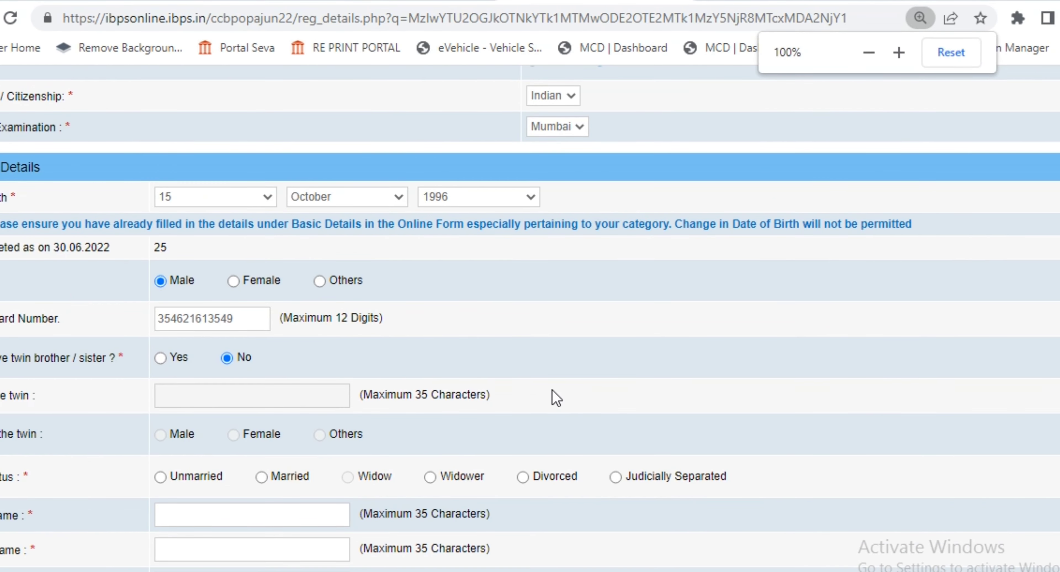
Step: Set marital status to Married and enter the father's, mother's and spouse's names
{"action": "scroll", "coordinate": [254, 302], "scroll_direction": "down", "scroll_amount": 2}
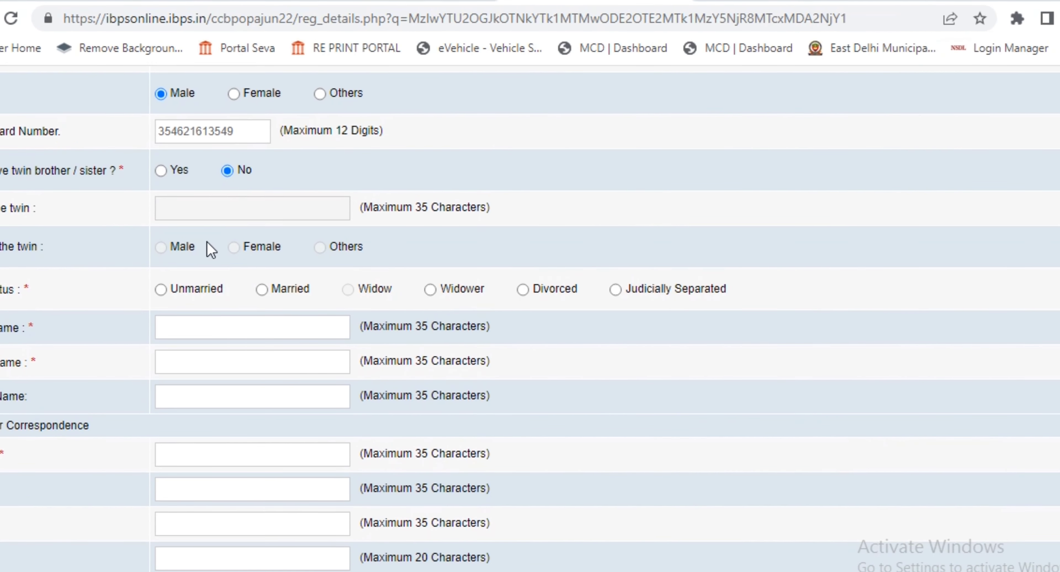
{"action": "key", "text": "ctrl+plus"}
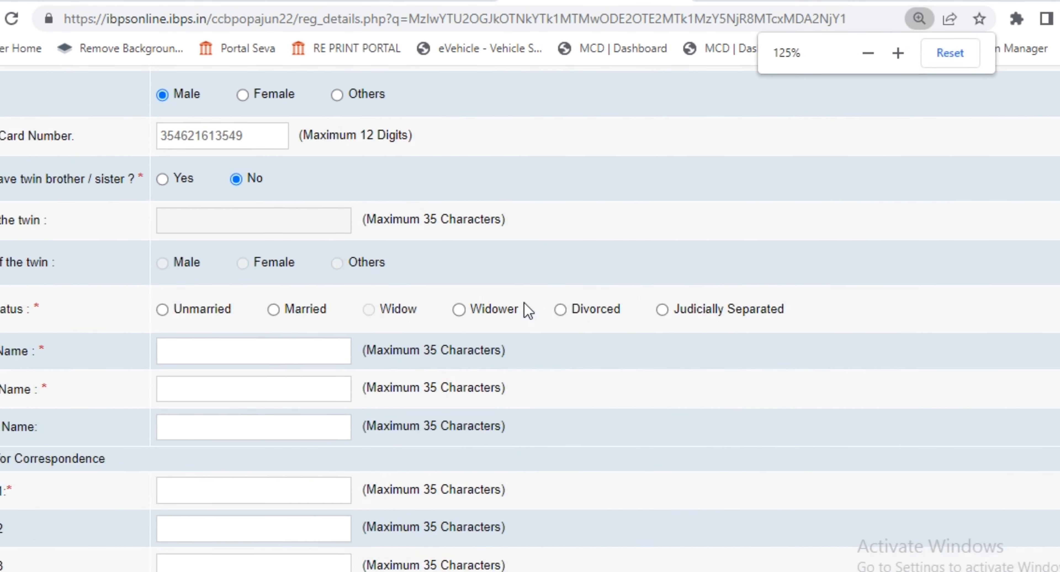
{"action": "scroll", "coordinate": [289, 280], "scroll_direction": "down", "scroll_amount": 2}
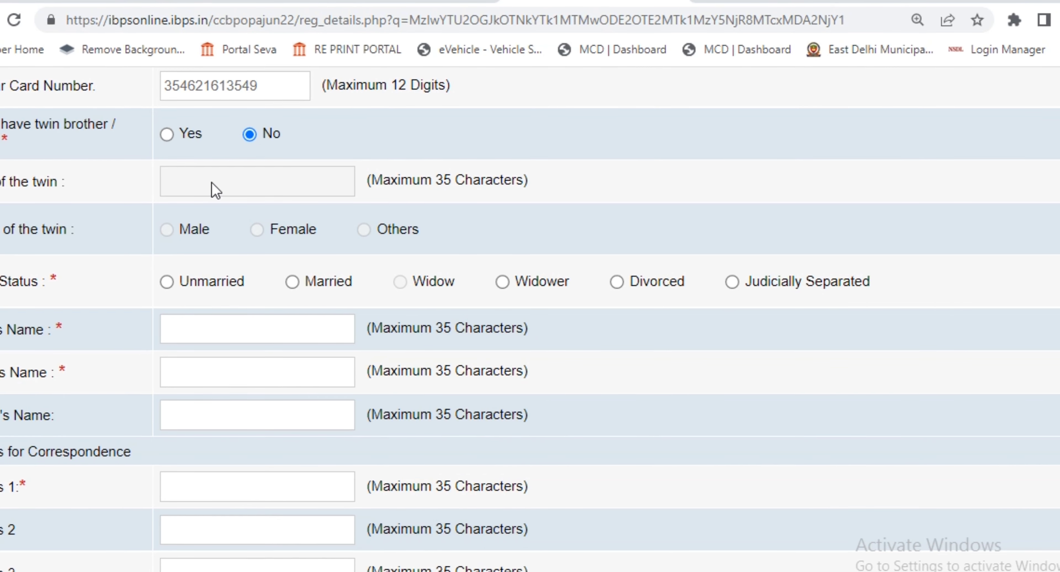
{"action": "left_click", "coordinate": [214, 190]}
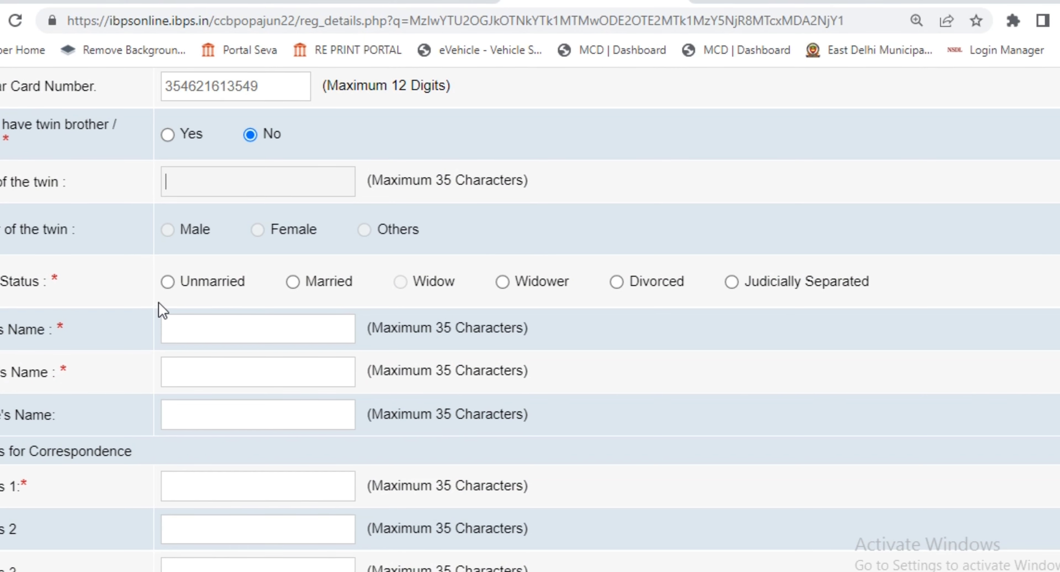
{"action": "left_click", "coordinate": [294, 284]}
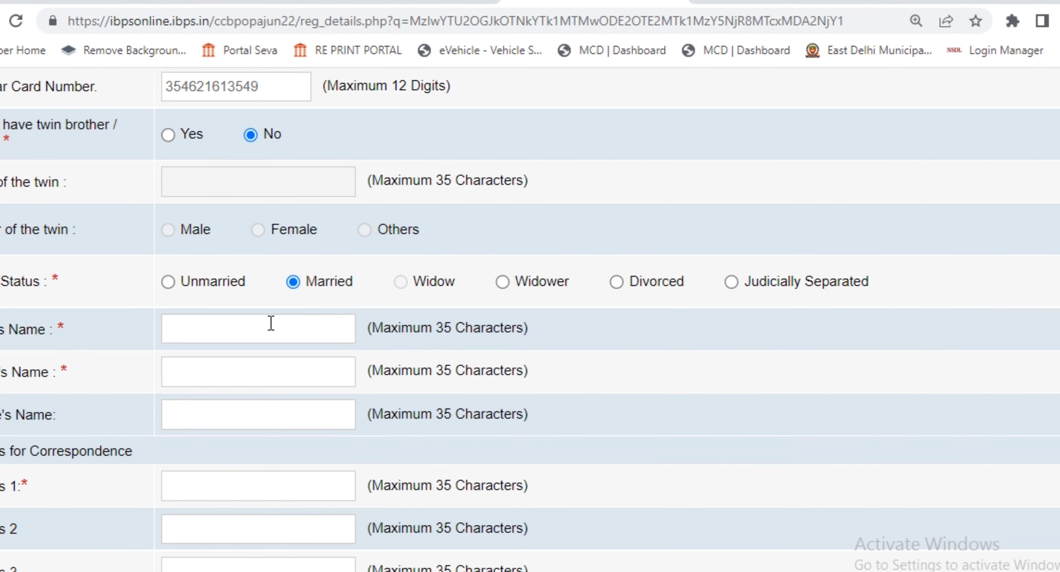
{"action": "left_click", "coordinate": [208, 326]}
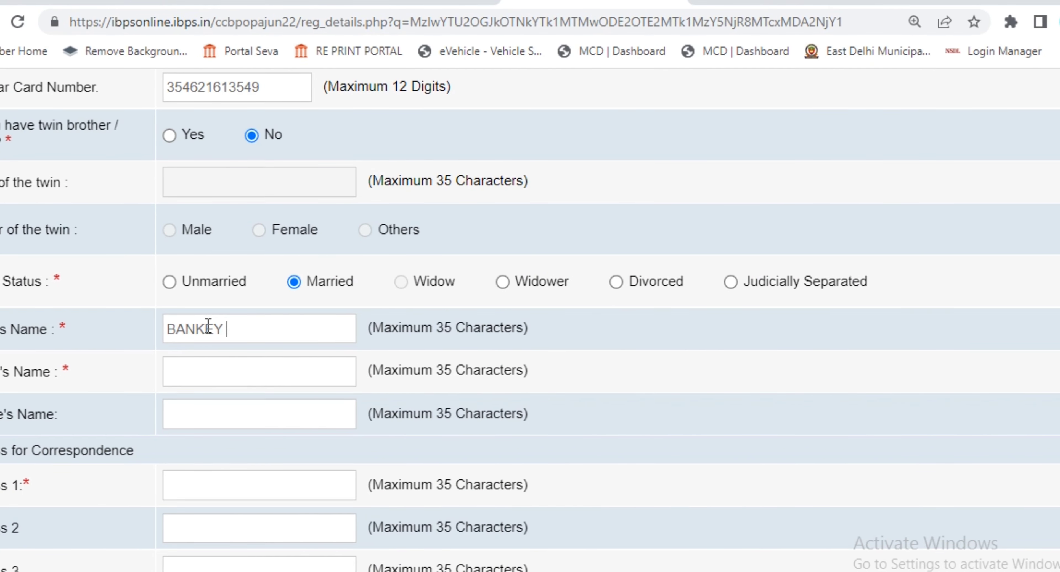
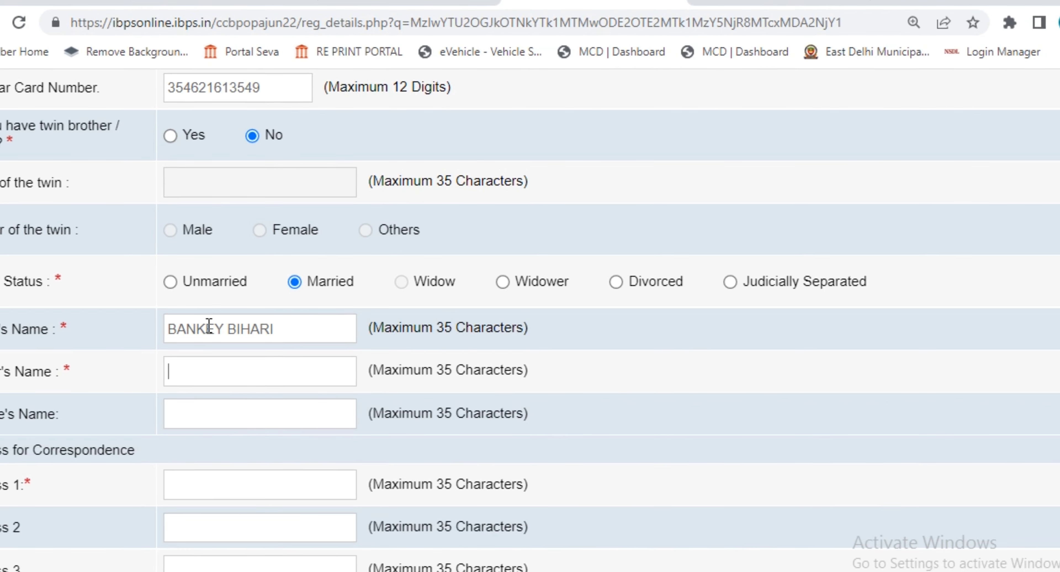
{"action": "type", "text": "SA"}
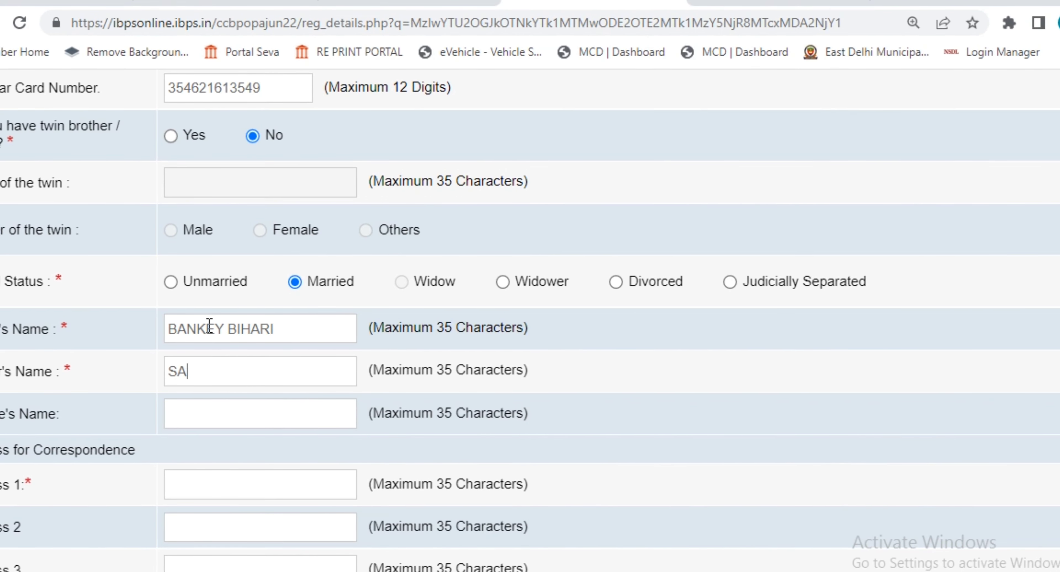
{"action": "type", "text": "RASWATI"}
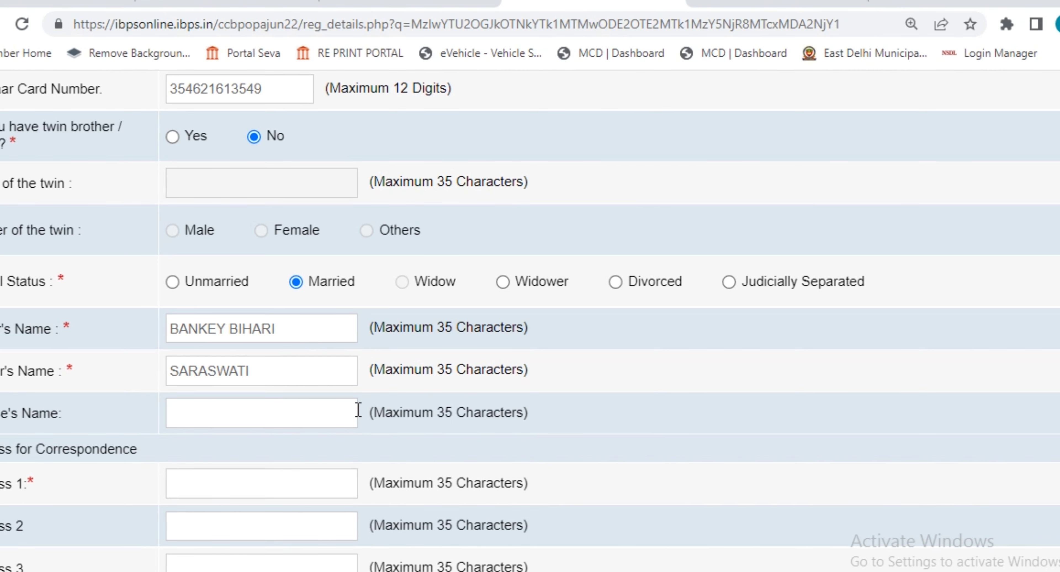
{"action": "type", "text": "A"}
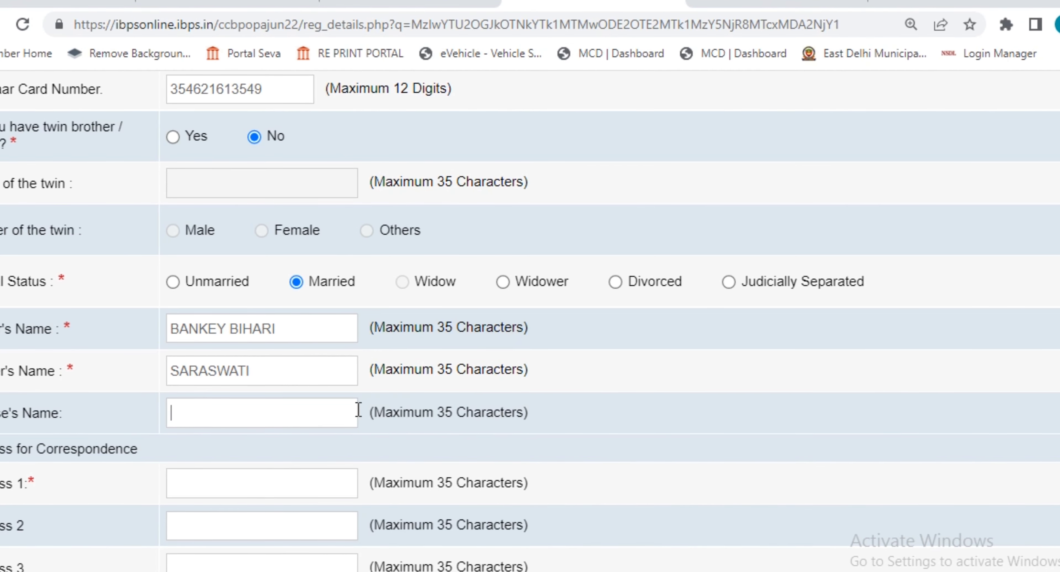
{"action": "type", "text": "LAXMI"}
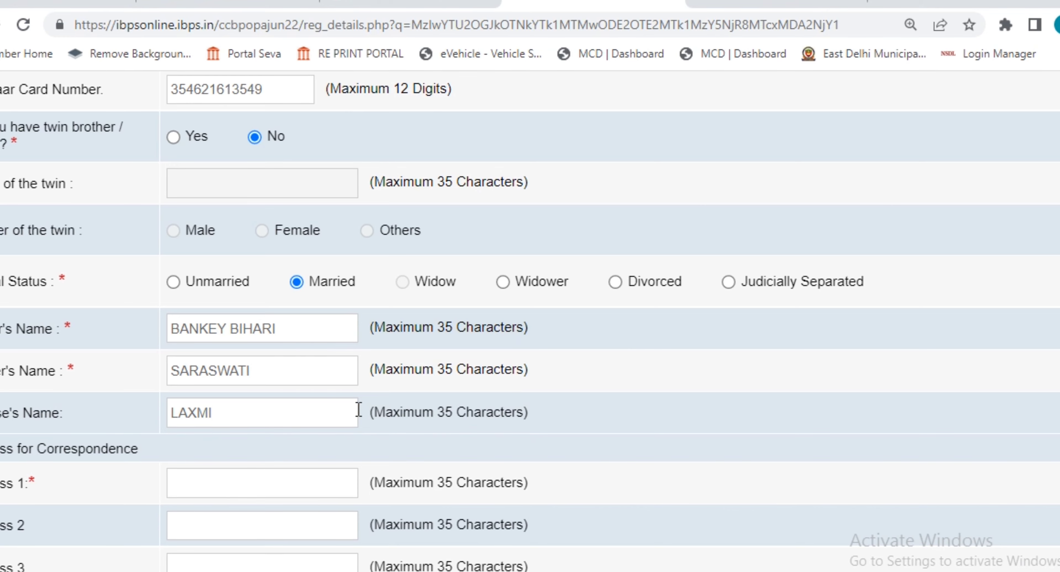
{"action": "scroll", "coordinate": [358, 410], "scroll_direction": "down", "scroll_amount": 4}
Step: Enter the correspondence address, state and pincode, and reuse it as permanent address
{"action": "left_click", "coordinate": [248, 300]}
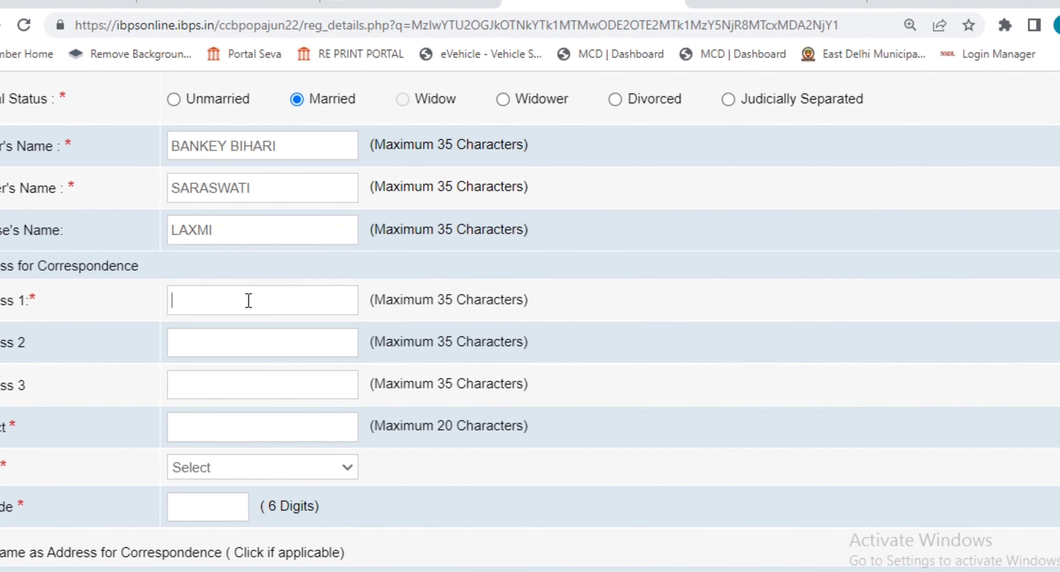
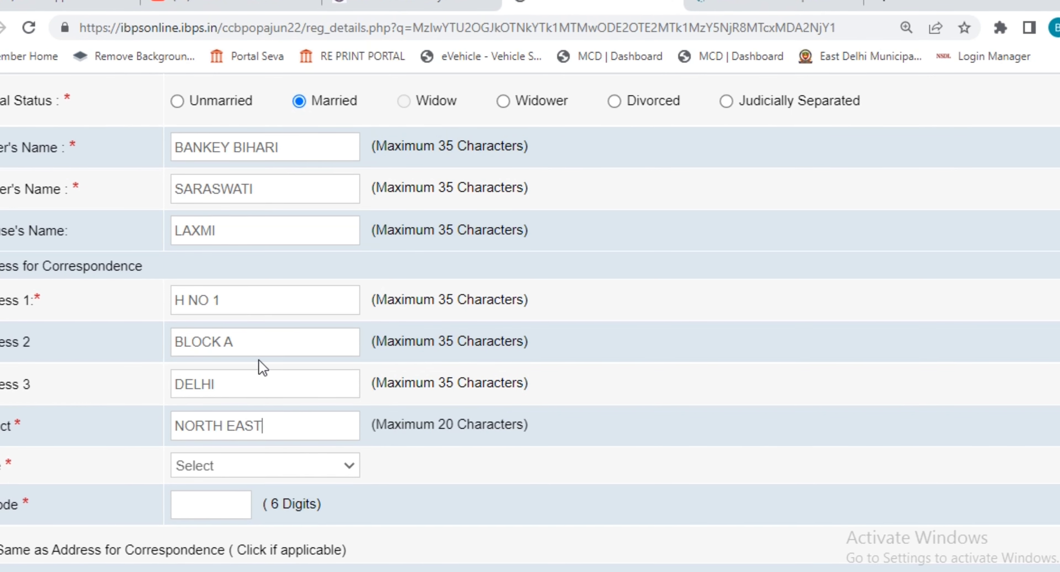
{"action": "left_click", "coordinate": [259, 470]}
{"action": "left_click", "coordinate": [228, 288]}
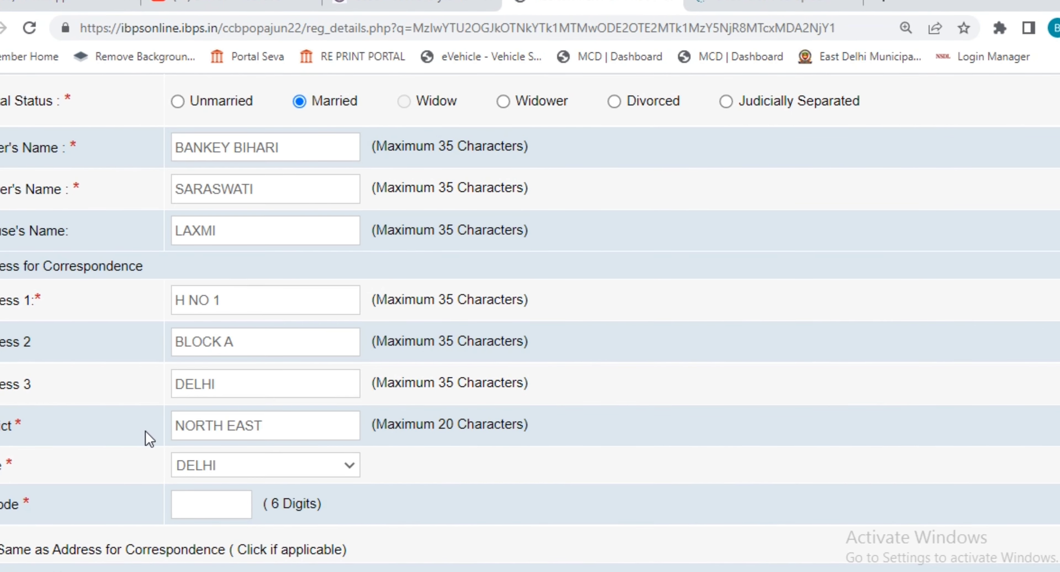
{"action": "scroll", "coordinate": [165, 432], "scroll_direction": "down", "scroll_amount": 2}
{"action": "left_click", "coordinate": [219, 423]}
{"action": "type", "text": "110090"}
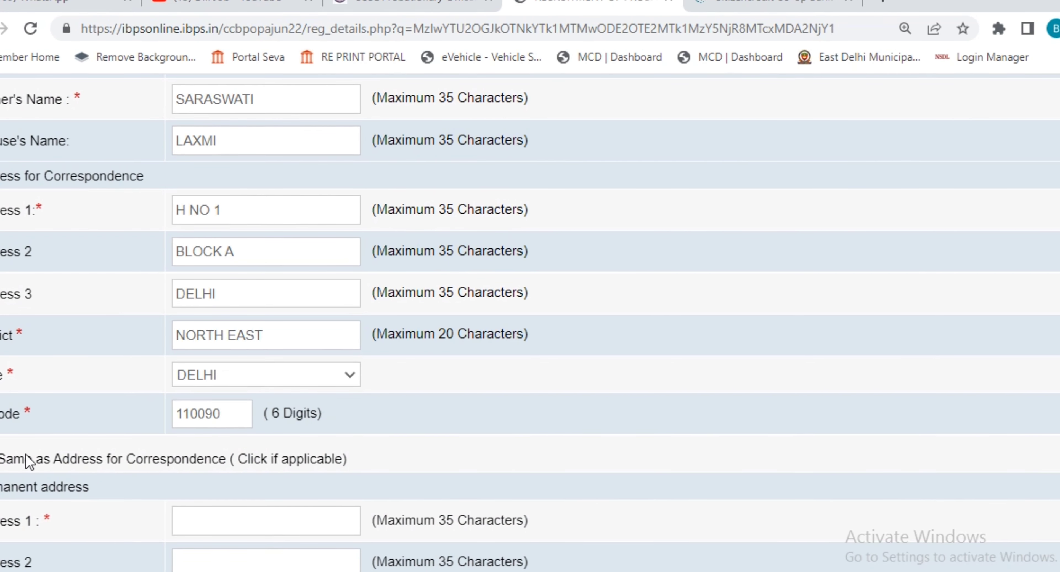
{"action": "left_click", "coordinate": [30, 460]}
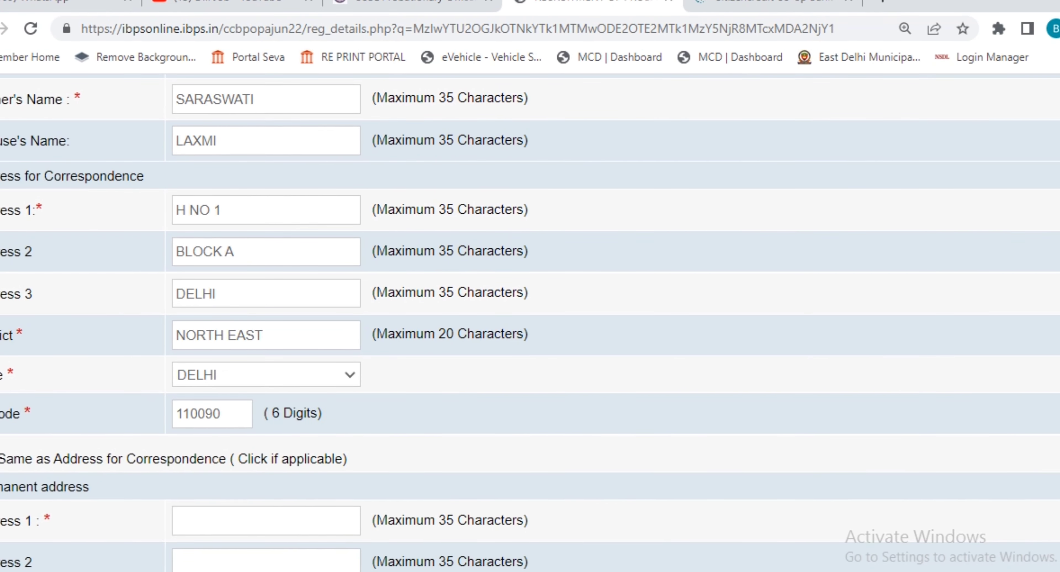
Step: Validate the details, dismiss the Verified Successfully message, and save to the next page
{"action": "scroll", "coordinate": [510, 359], "scroll_direction": "down", "scroll_amount": 4}
{"action": "scroll", "coordinate": [510, 359], "scroll_direction": "down", "scroll_amount": 5}
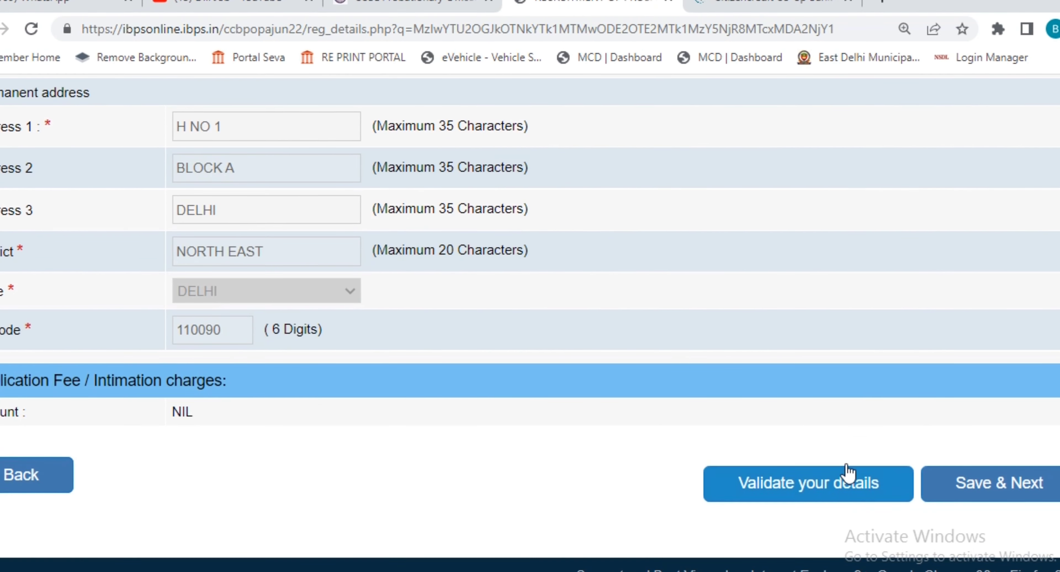
{"action": "left_click", "coordinate": [806, 491]}
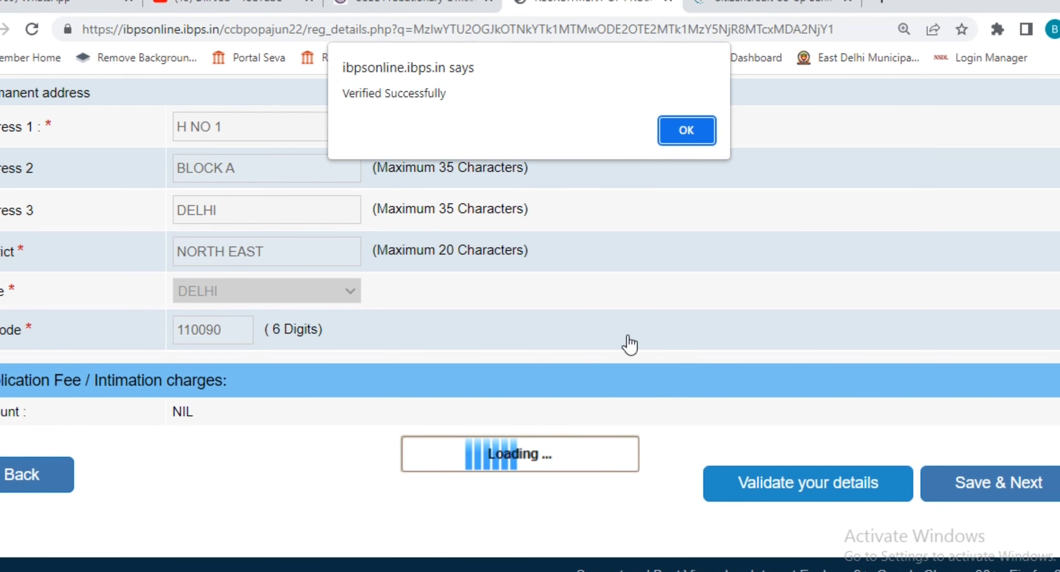
{"action": "left_click_drag", "start_coordinate": [346, 93], "coordinate": [499, 113]}
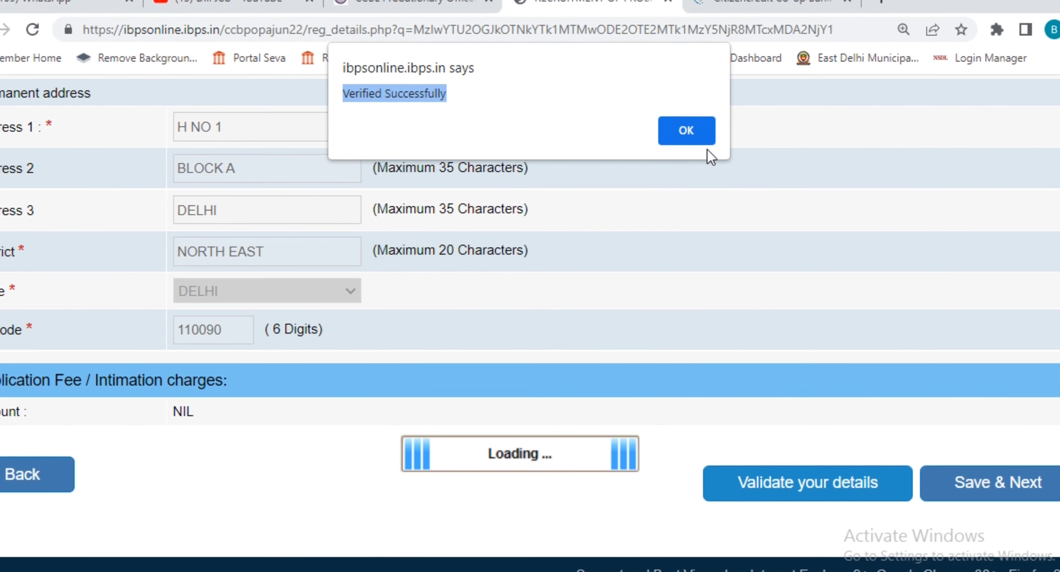
{"action": "left_click", "coordinate": [692, 136]}
{"action": "left_click", "coordinate": [1004, 503]}
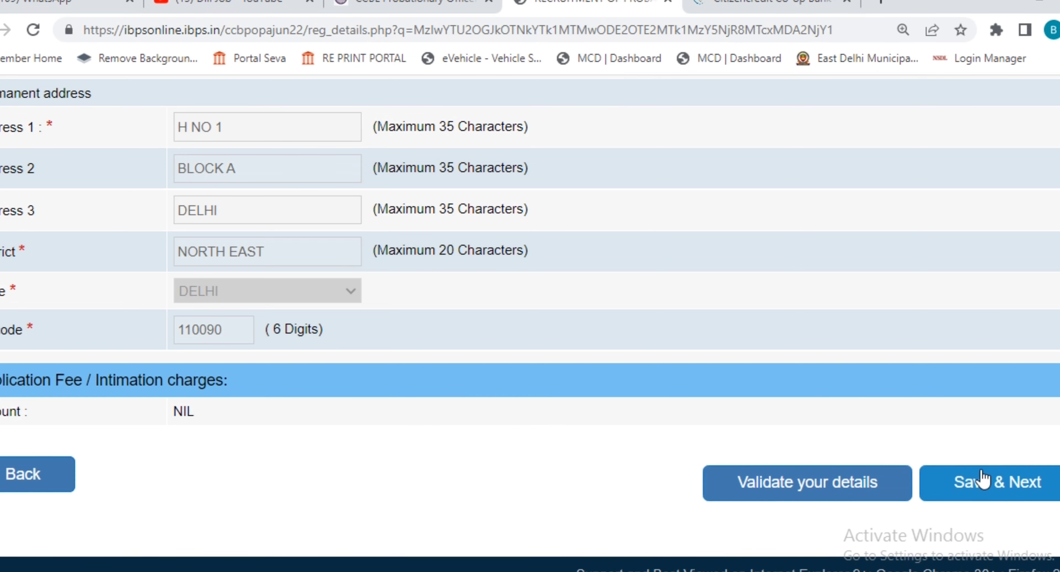
{"action": "left_click", "coordinate": [909, 344]}
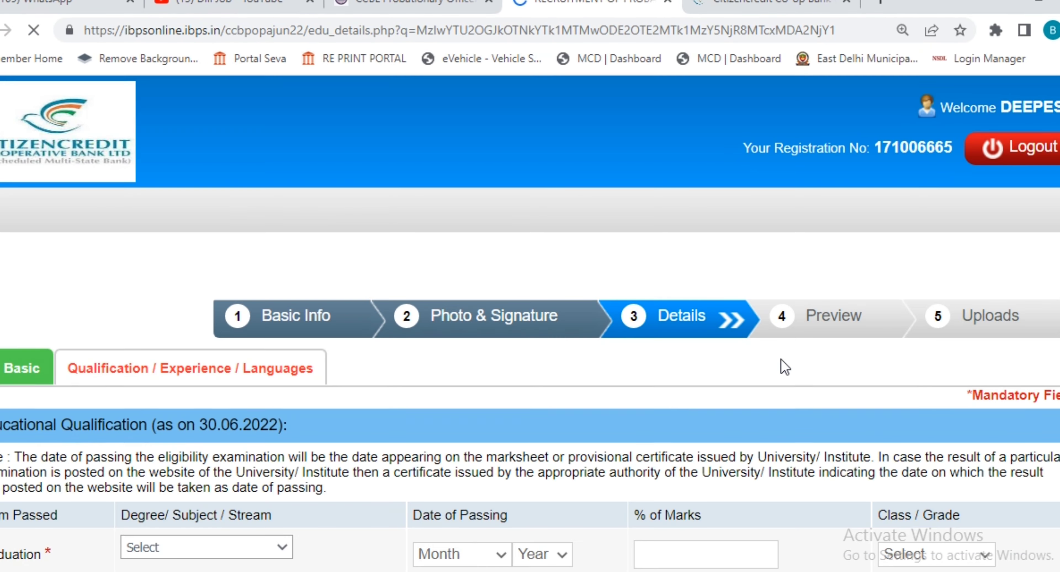
Step: Record graduation as BA, July 2014, 65.00 percent, First Class
{"action": "scroll", "coordinate": [724, 402], "scroll_direction": "down", "scroll_amount": 5}
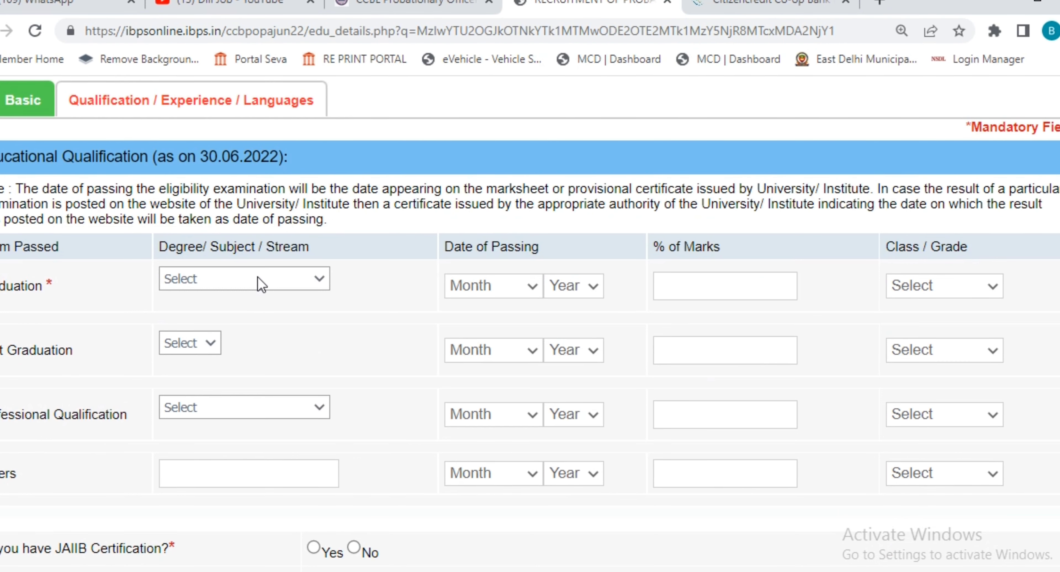
{"action": "left_click", "coordinate": [261, 284]}
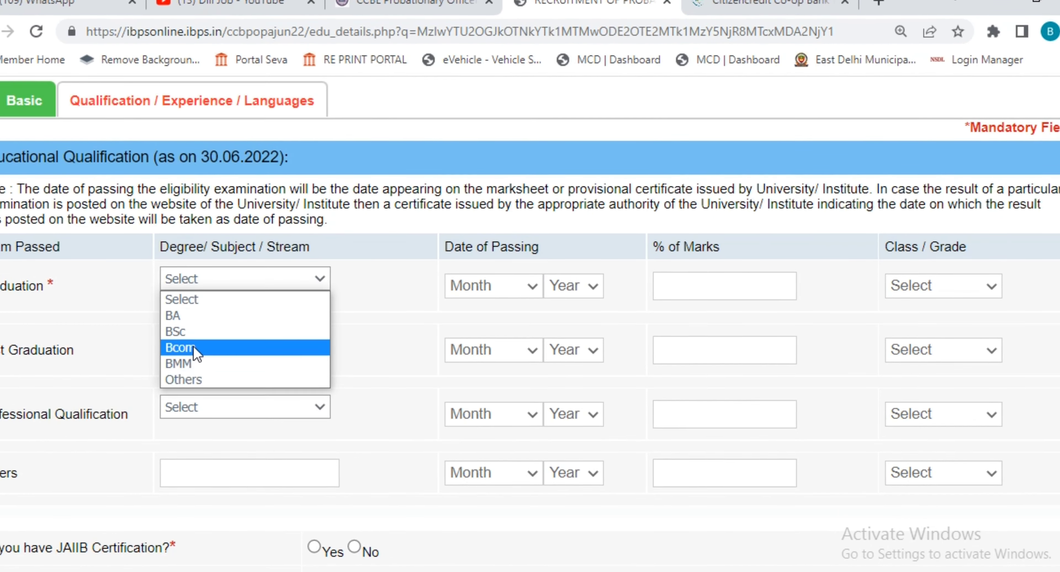
{"action": "left_click", "coordinate": [178, 315]}
{"action": "left_click", "coordinate": [473, 290]}
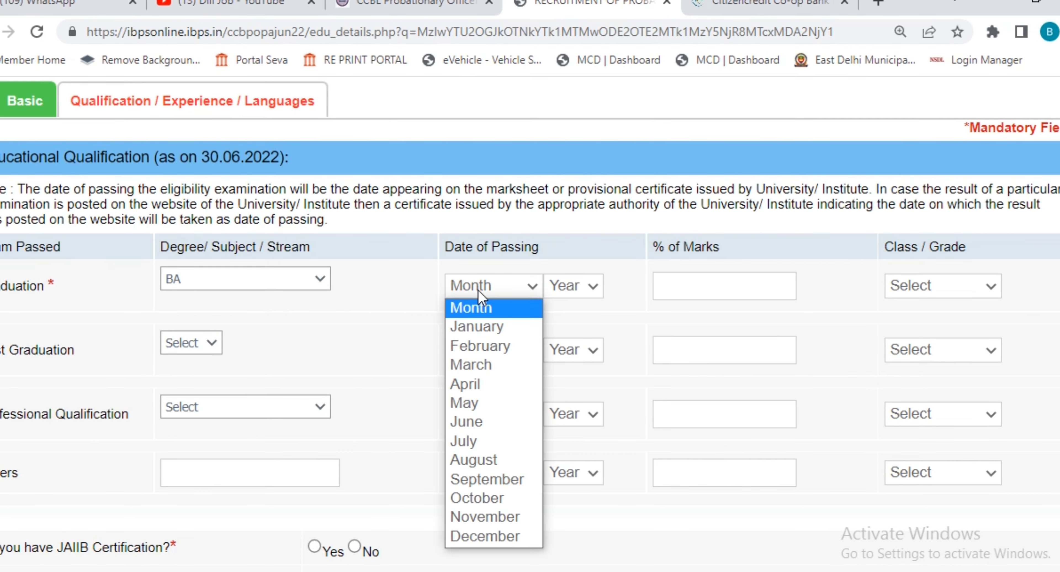
{"action": "left_click", "coordinate": [486, 439]}
{"action": "left_click", "coordinate": [573, 298]}
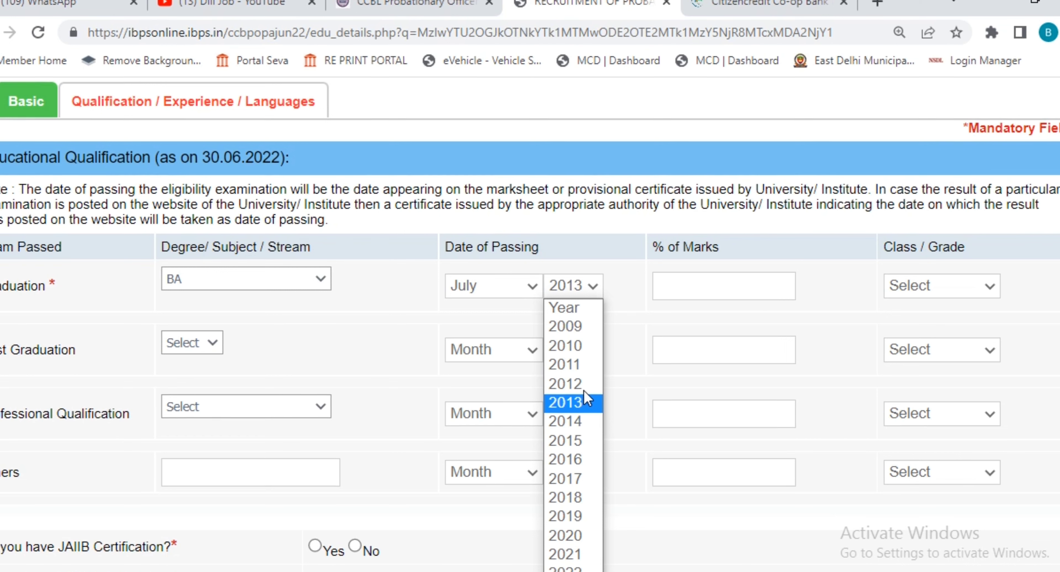
{"action": "left_click", "coordinate": [573, 421]}
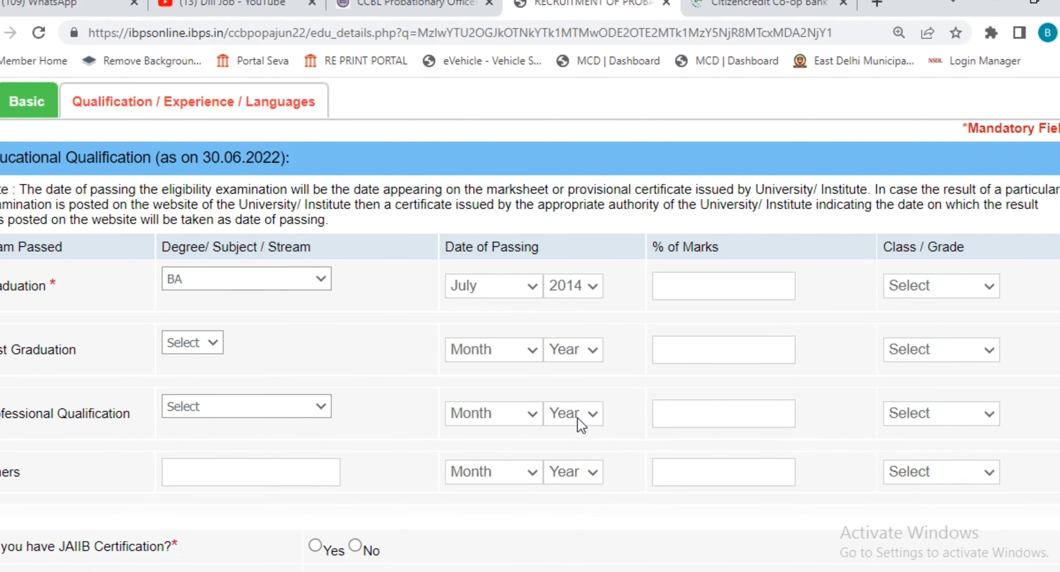
{"action": "left_click", "coordinate": [705, 288]}
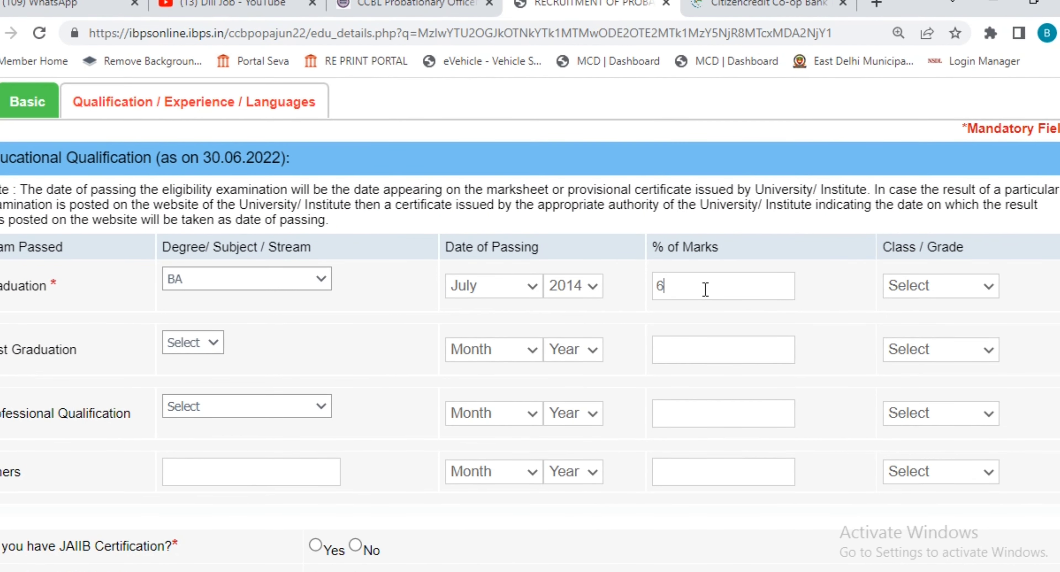
{"action": "type", "text": "65.00"}
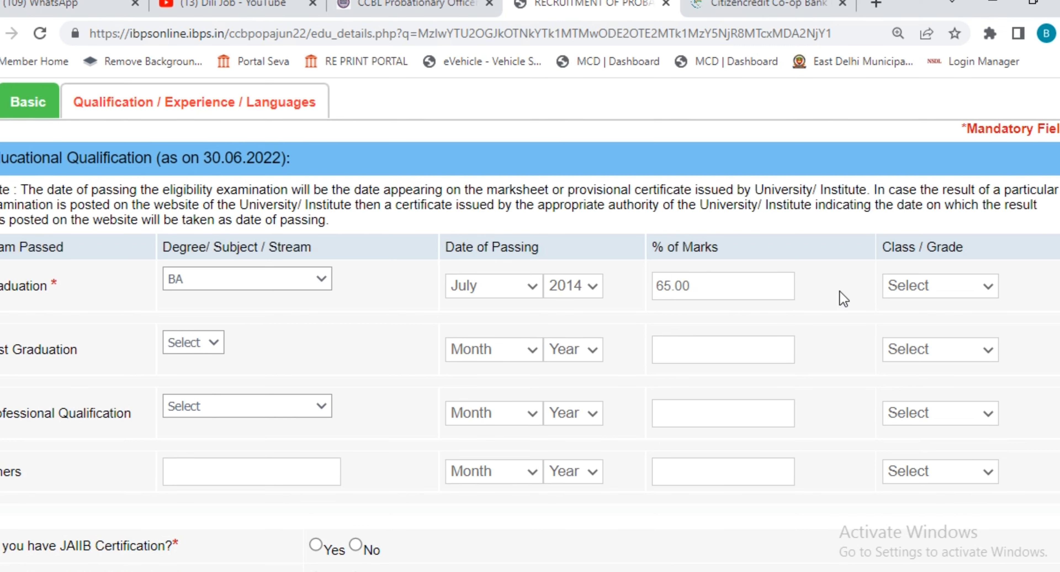
{"action": "left_click", "coordinate": [947, 288]}
{"action": "left_click", "coordinate": [934, 326]}
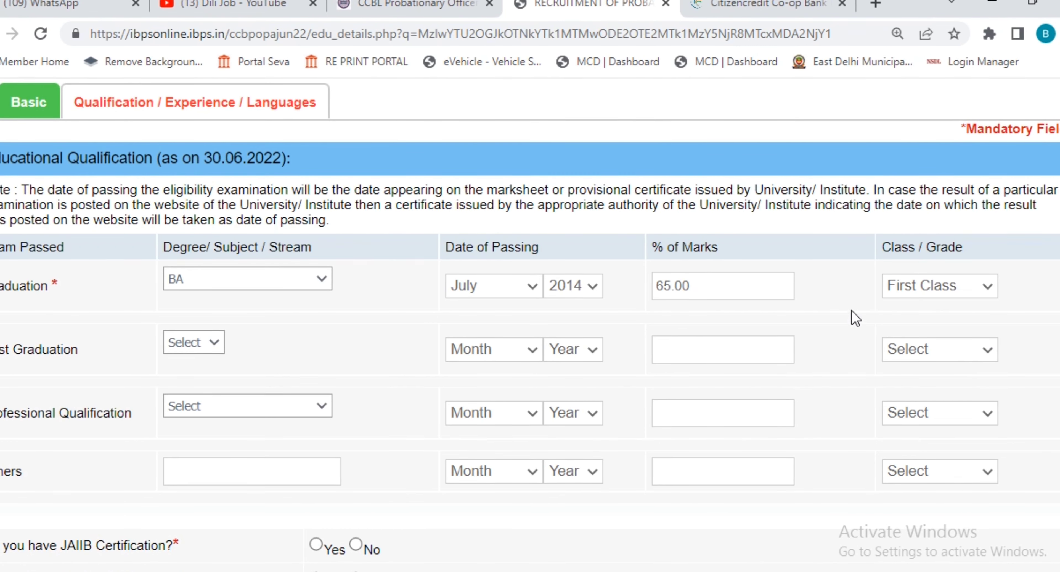
Step: Leave post-graduation blank, answer No to JAIIB and CAIIB, Yes to computer knowledge
{"action": "left_click", "coordinate": [208, 345]}
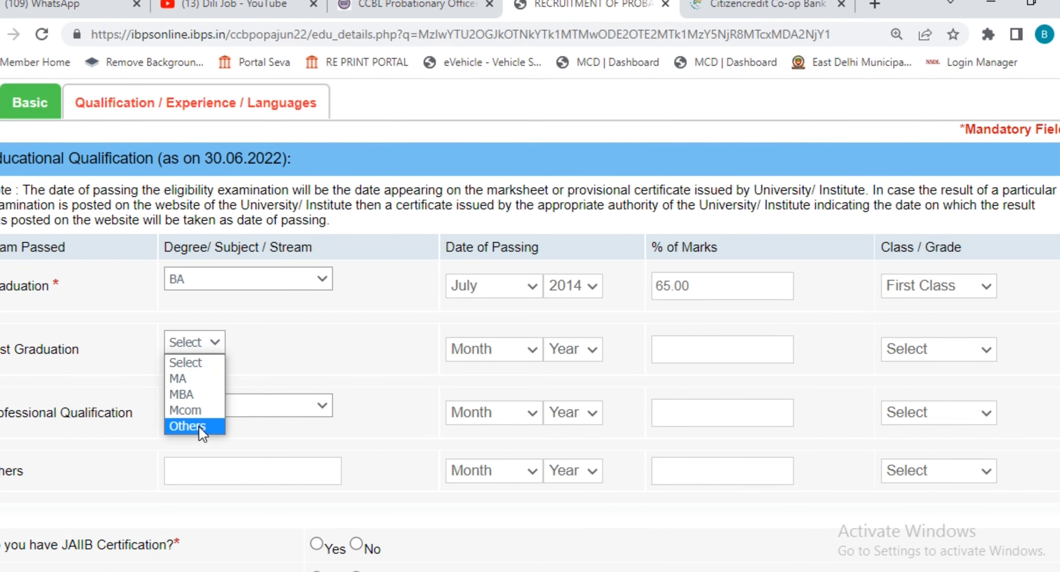
{"action": "left_click", "coordinate": [288, 342]}
{"action": "scroll", "coordinate": [578, 354], "scroll_direction": "down", "scroll_amount": 4}
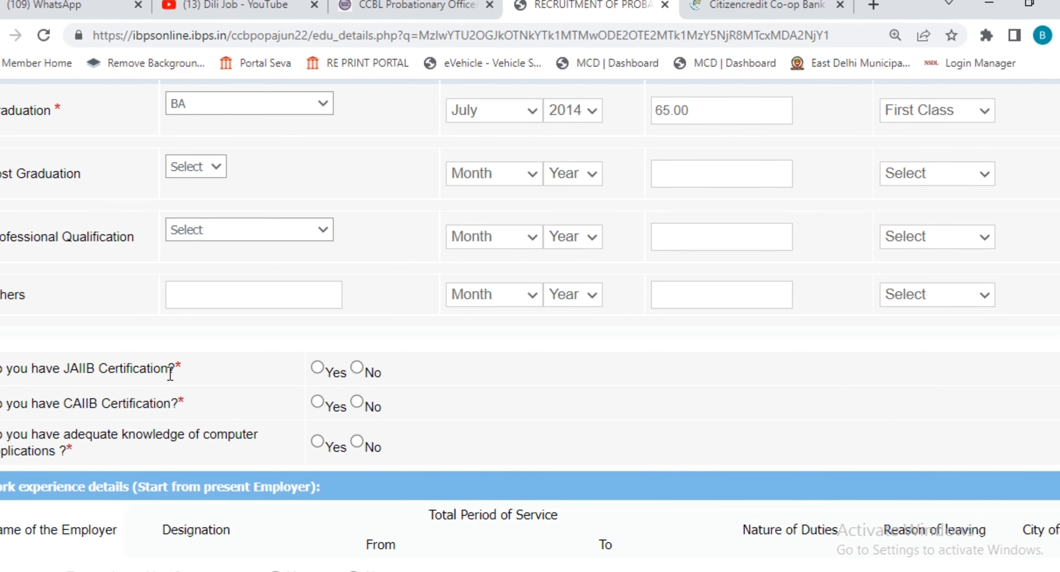
{"action": "left_click", "coordinate": [357, 367]}
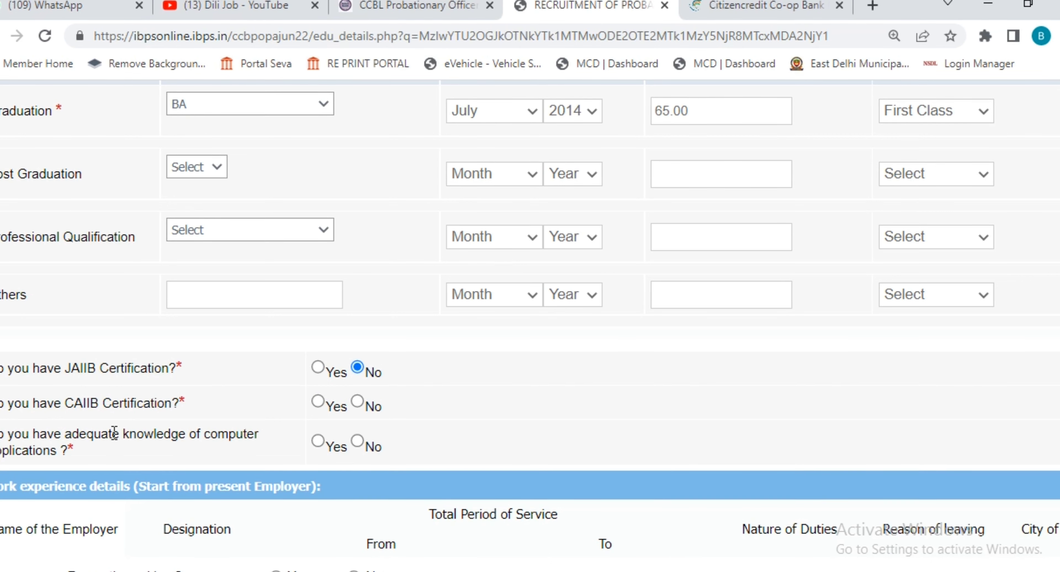
{"action": "left_click", "coordinate": [358, 401]}
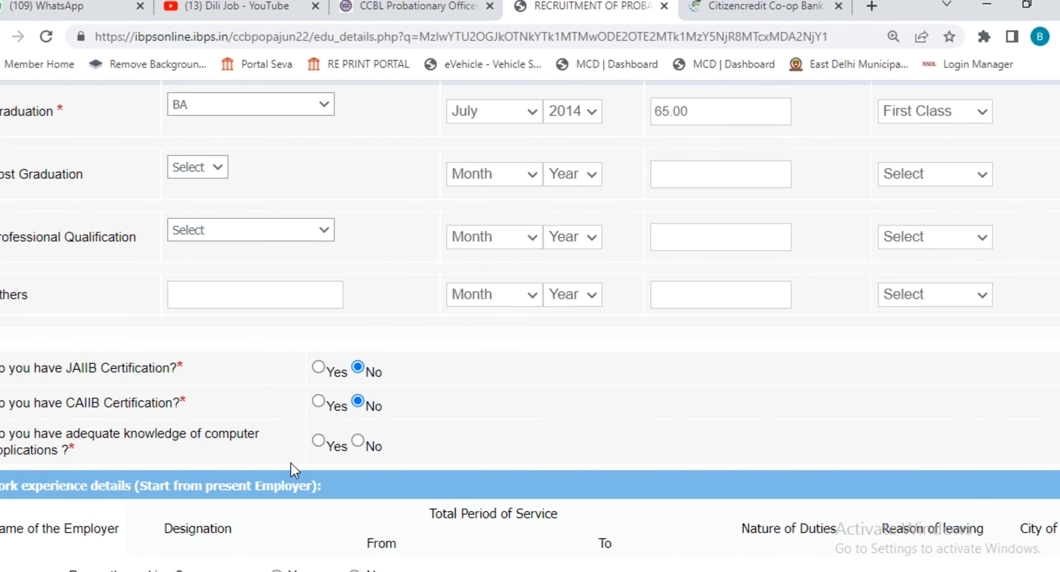
{"action": "left_click", "coordinate": [318, 440]}
{"action": "scroll", "coordinate": [494, 416], "scroll_direction": "down", "scroll_amount": 5}
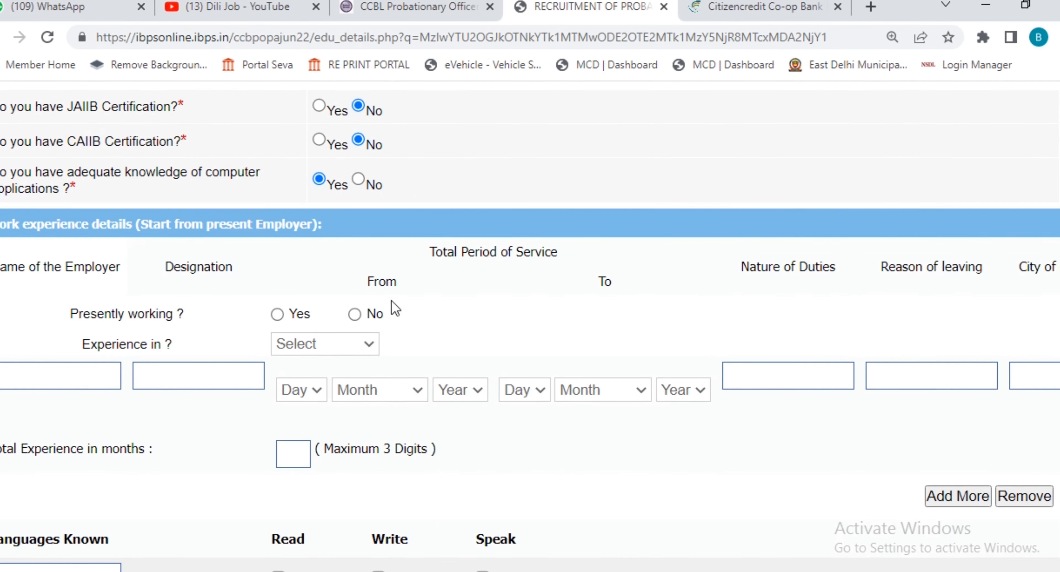
Step: Tick Read, Write and Speak for Marathi, Hindi and English
{"action": "scroll", "coordinate": [557, 375], "scroll_direction": "down", "scroll_amount": 1}
{"action": "scroll", "coordinate": [558, 372], "scroll_direction": "down", "scroll_amount": 1}
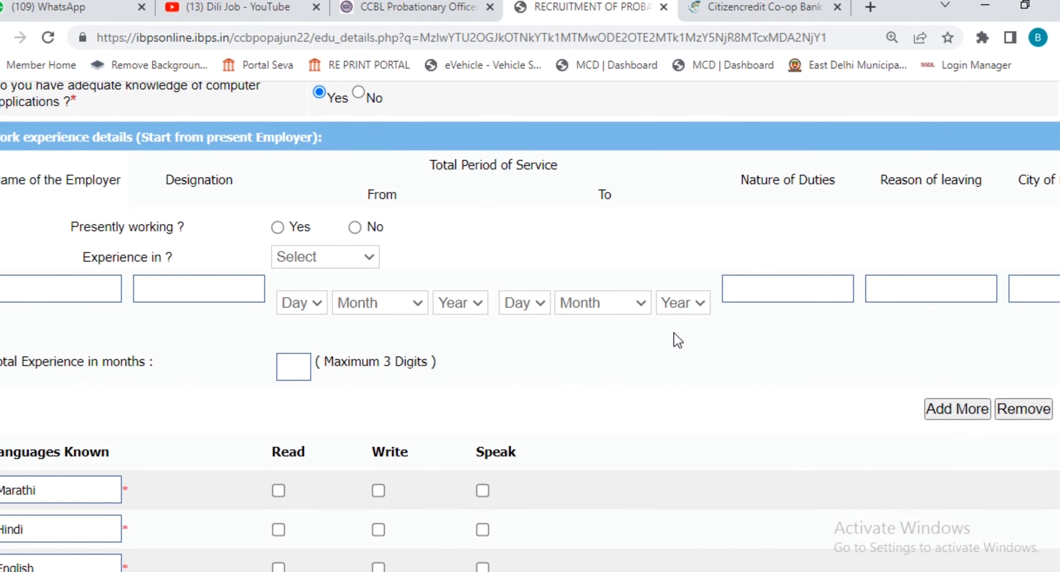
{"action": "scroll", "coordinate": [713, 325], "scroll_direction": "down", "scroll_amount": 4}
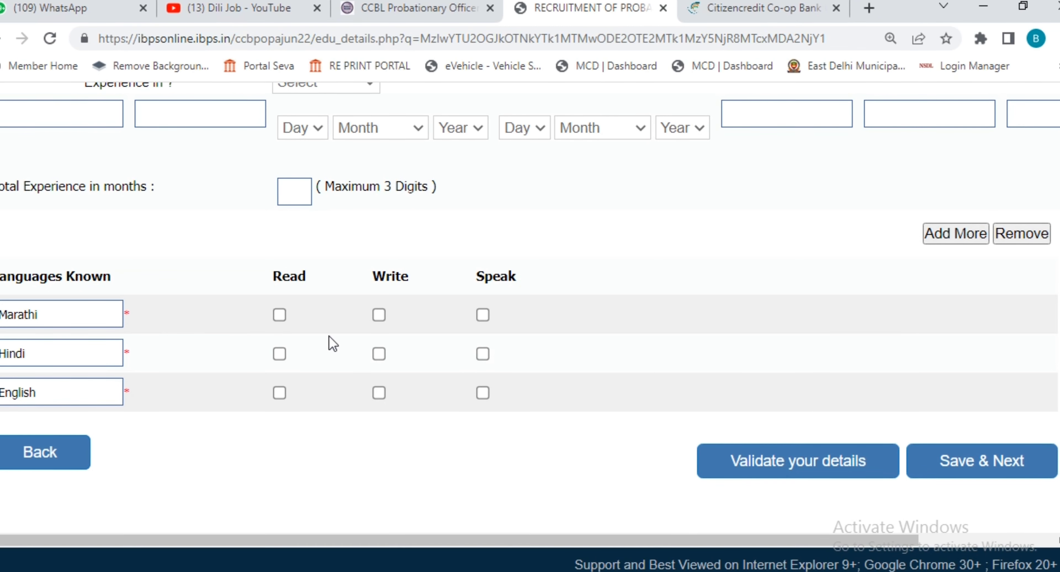
{"action": "left_click", "coordinate": [380, 316]}
{"action": "left_click", "coordinate": [484, 316]}
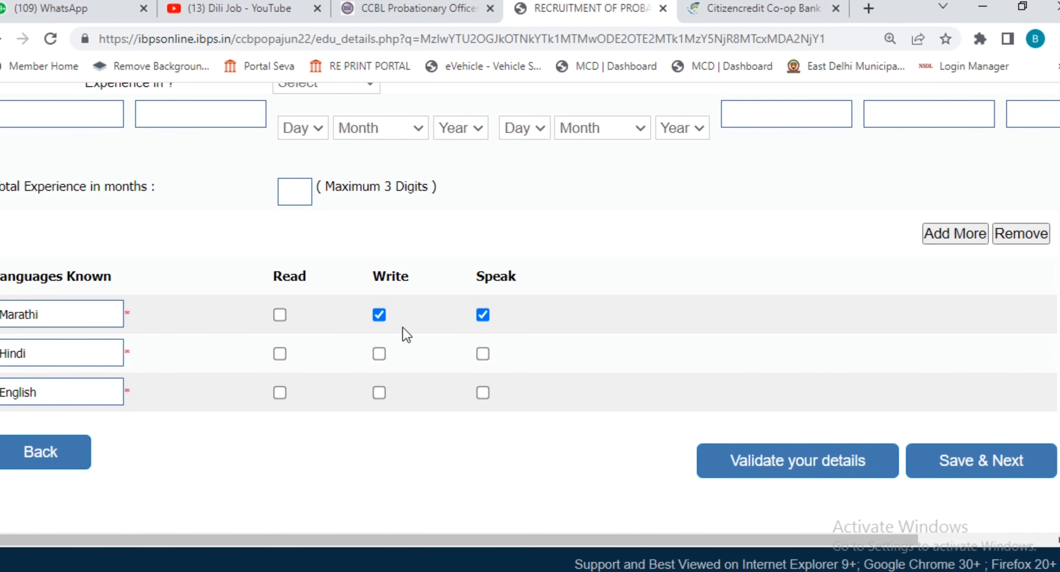
{"action": "left_click", "coordinate": [279, 317]}
{"action": "left_click", "coordinate": [280, 355]}
{"action": "left_click", "coordinate": [379, 354]}
{"action": "left_click", "coordinate": [483, 355]}
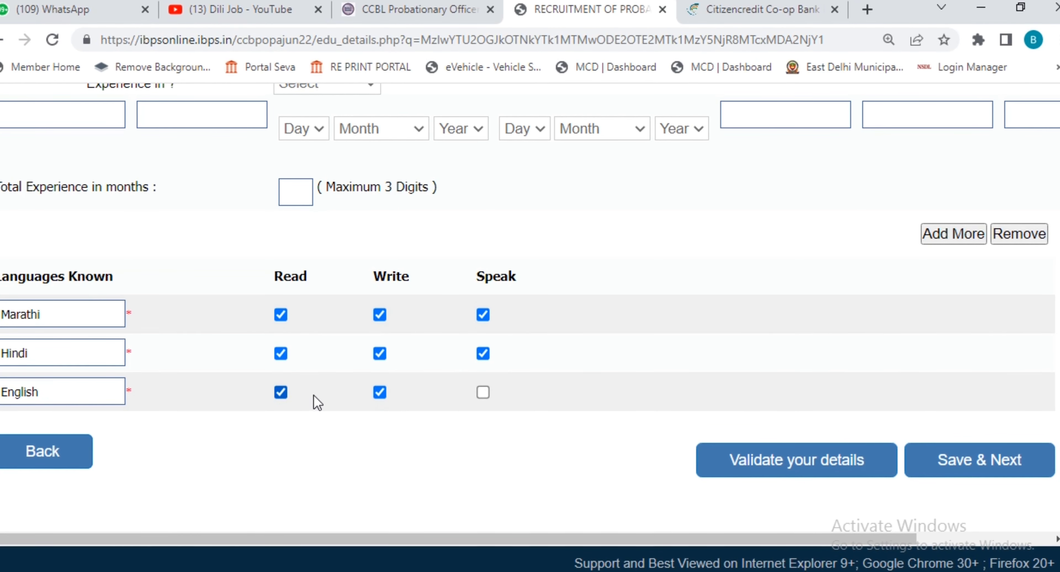
{"action": "left_click", "coordinate": [483, 393]}
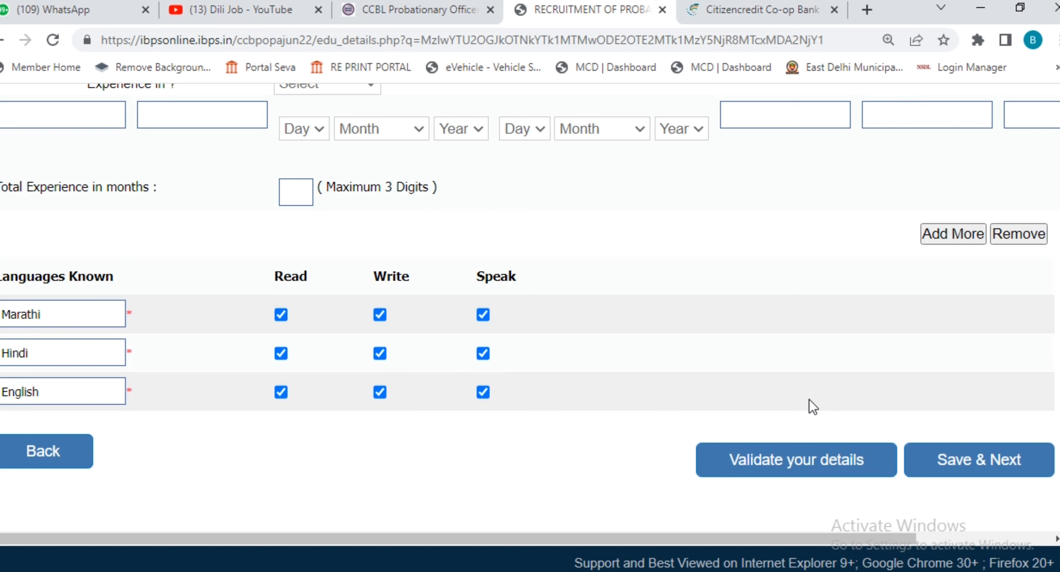
Step: Validate the application details, dismiss the alert, and save to the preview
{"action": "left_click", "coordinate": [806, 457]}
{"action": "left_click", "coordinate": [677, 143]}
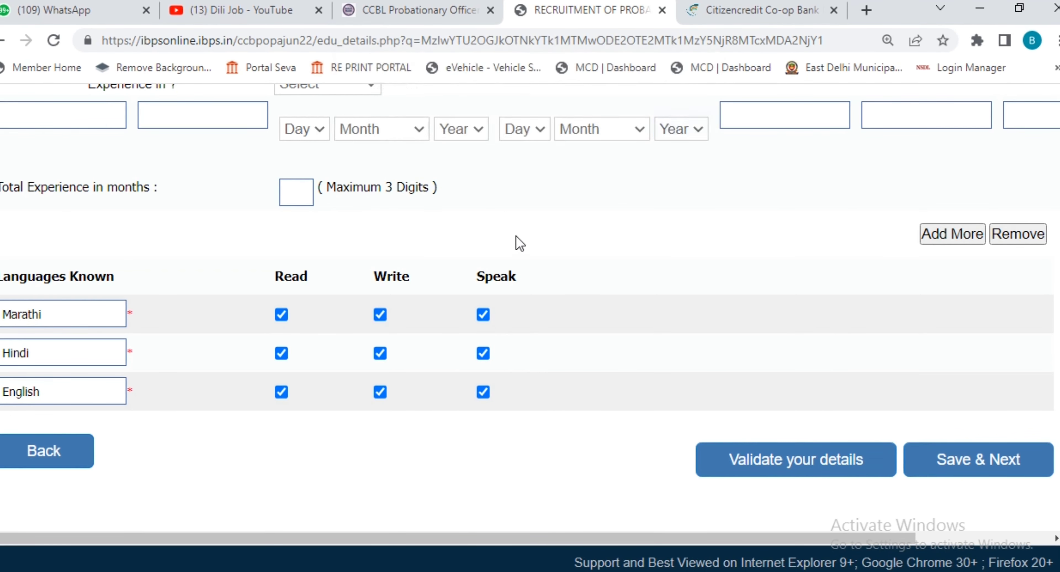
{"action": "left_click", "coordinate": [949, 478]}
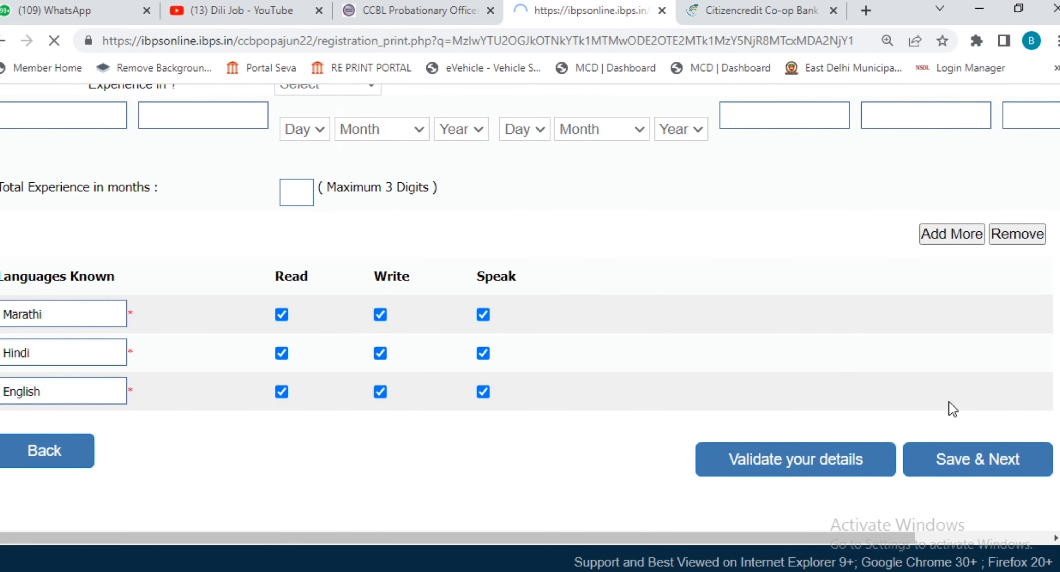
Step: Review the registration preview and tick I Agree on the declaration
{"action": "scroll", "coordinate": [987, 325], "scroll_direction": "down", "scroll_amount": 4}
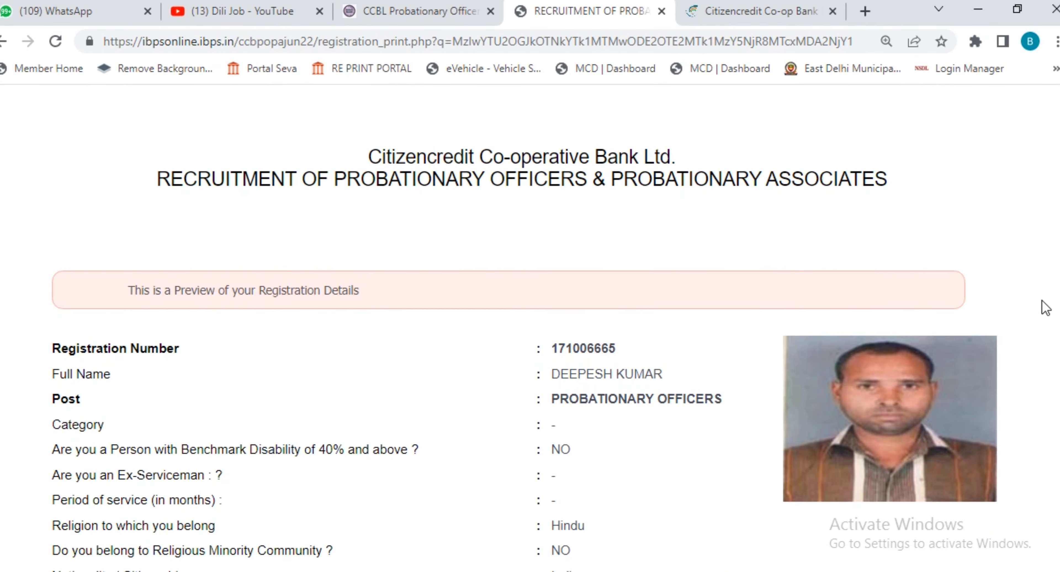
{"action": "scroll", "coordinate": [1044, 308], "scroll_direction": "down", "scroll_amount": 6}
{"action": "scroll", "coordinate": [1045, 308], "scroll_direction": "down", "scroll_amount": 8}
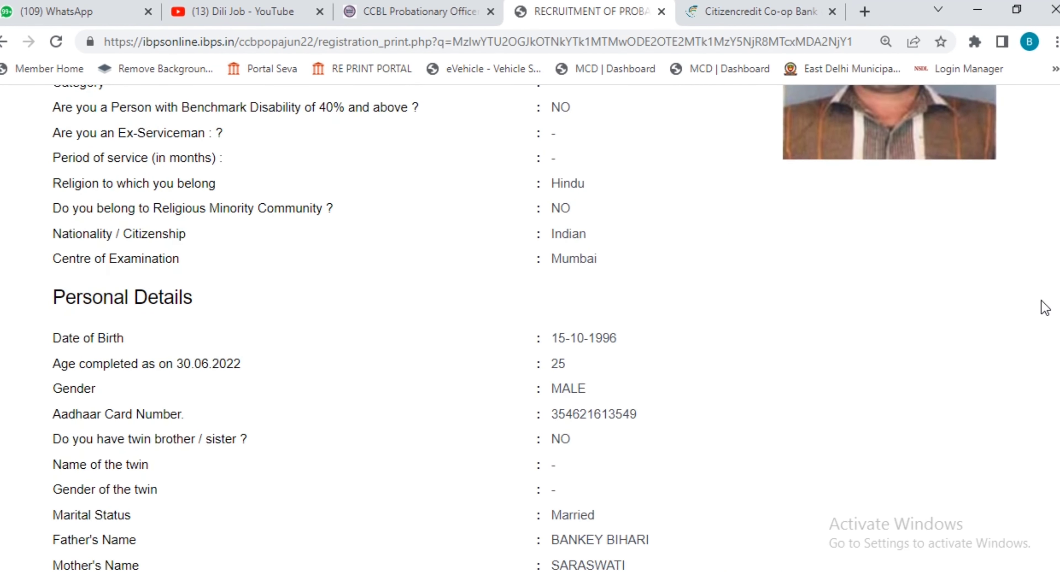
{"action": "scroll", "coordinate": [1041, 306], "scroll_direction": "down", "scroll_amount": 9}
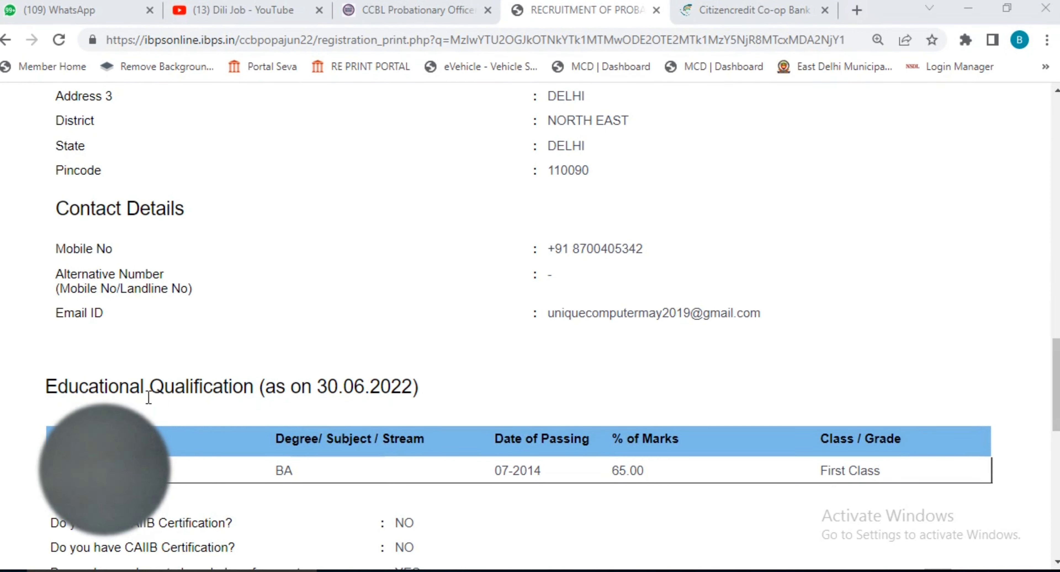
{"action": "mouse_move", "coordinate": [137, 415]}
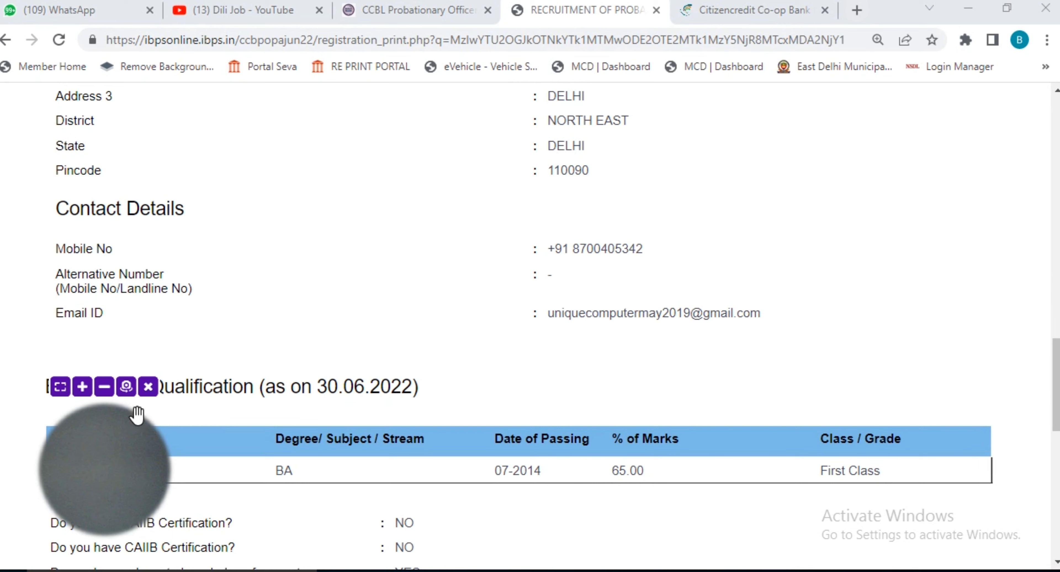
{"action": "left_click", "coordinate": [148, 387]}
{"action": "scroll", "coordinate": [649, 296], "scroll_direction": "down", "scroll_amount": 5}
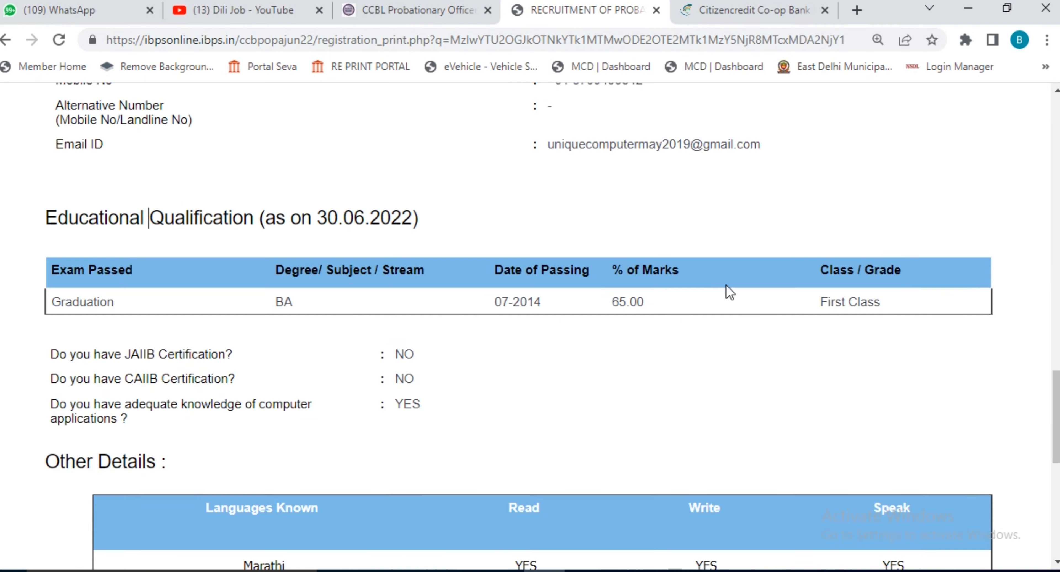
{"action": "scroll", "coordinate": [738, 300], "scroll_direction": "down", "scroll_amount": 8}
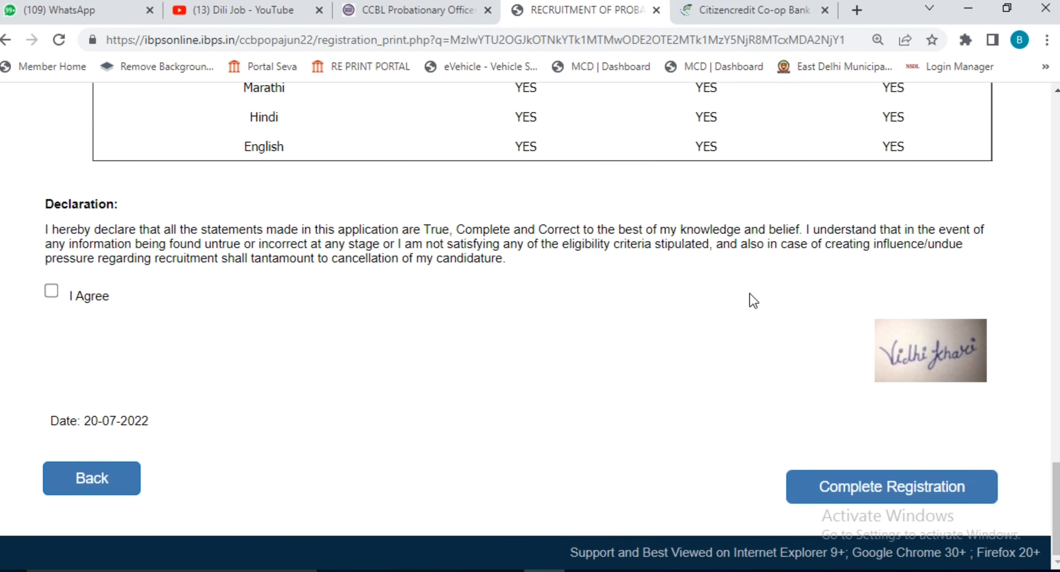
{"action": "left_click", "coordinate": [52, 292]}
Step: Complete the registration and accept both confirmation dialogs
{"action": "scroll", "coordinate": [622, 348], "scroll_direction": "up", "scroll_amount": 15}
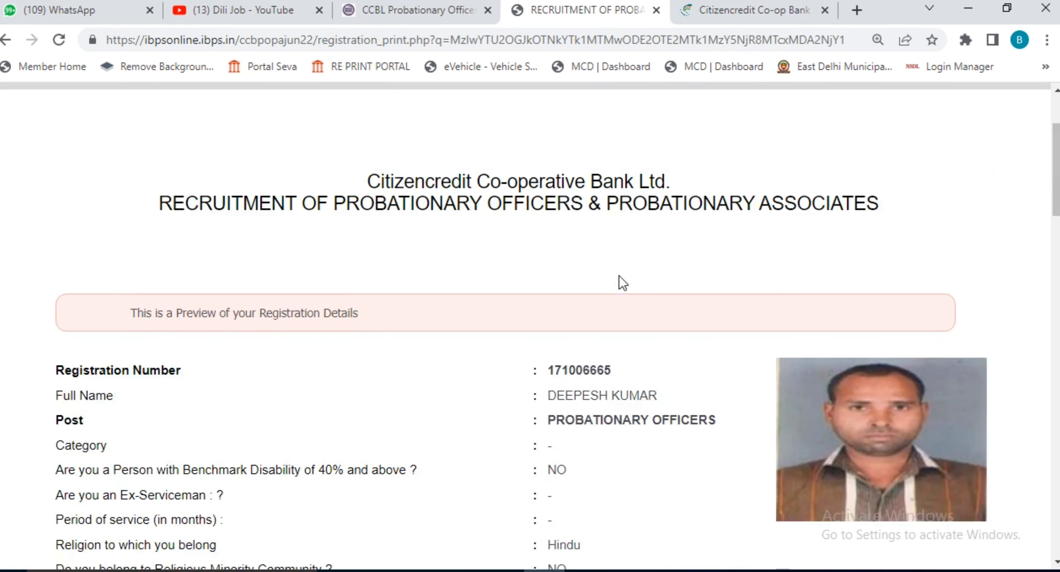
{"action": "scroll", "coordinate": [623, 282], "scroll_direction": "down", "scroll_amount": 4}
{"action": "scroll", "coordinate": [607, 276], "scroll_direction": "down", "scroll_amount": 12}
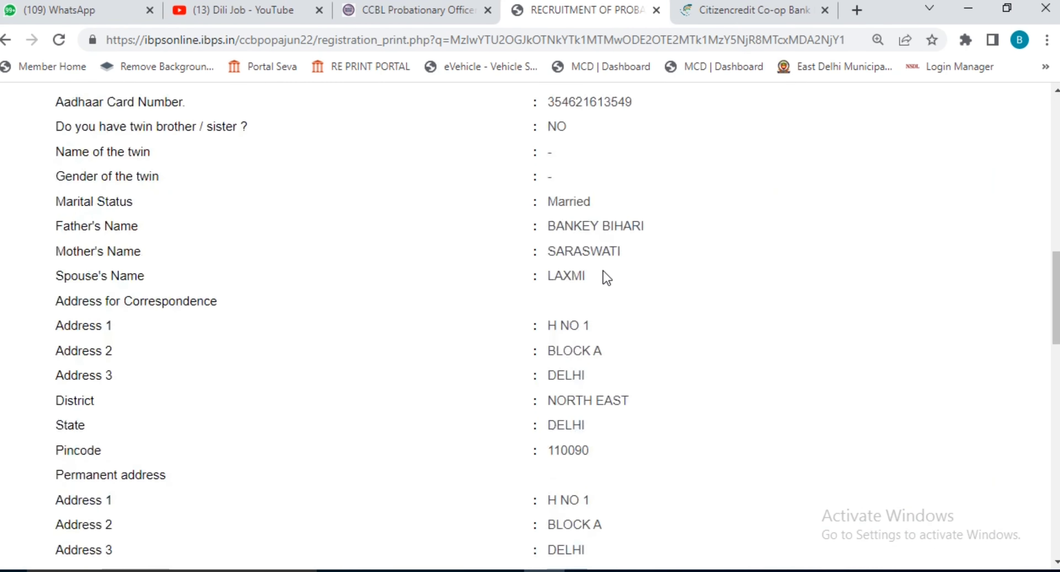
{"action": "scroll", "coordinate": [607, 277], "scroll_direction": "down", "scroll_amount": 15}
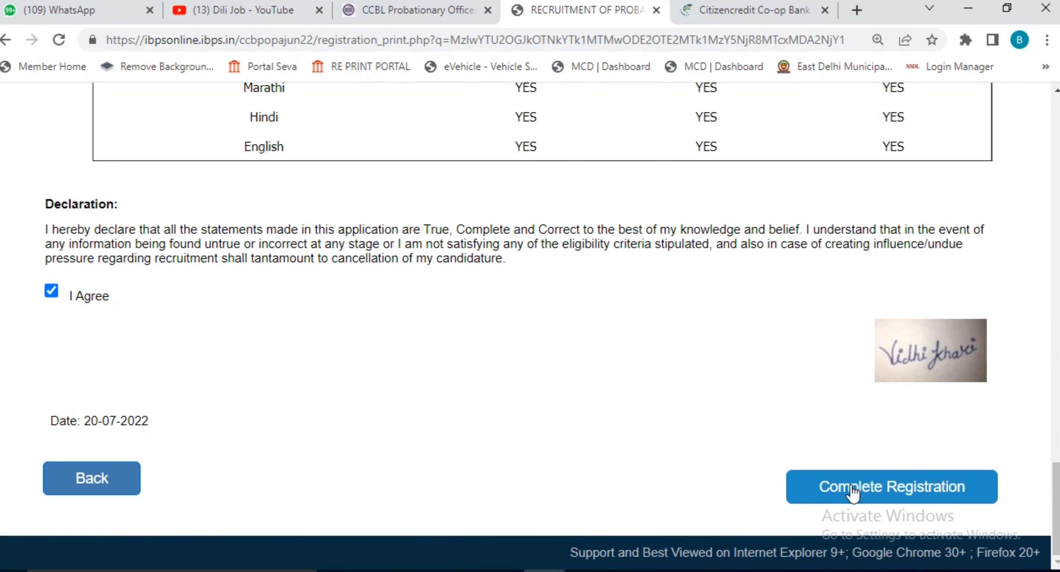
{"action": "left_click", "coordinate": [857, 486]}
{"action": "left_click", "coordinate": [595, 193]}
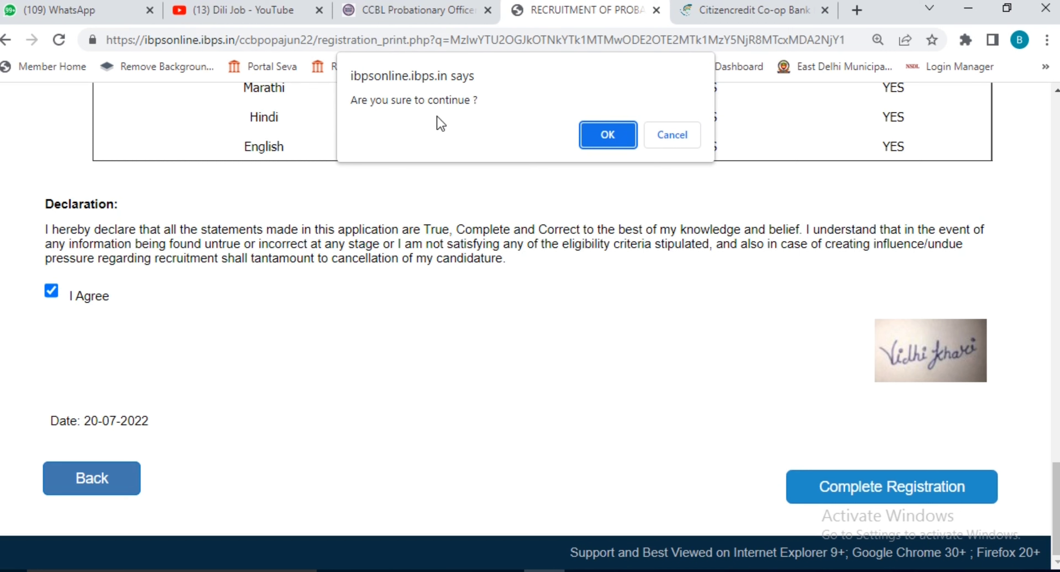
{"action": "left_click", "coordinate": [608, 134]}
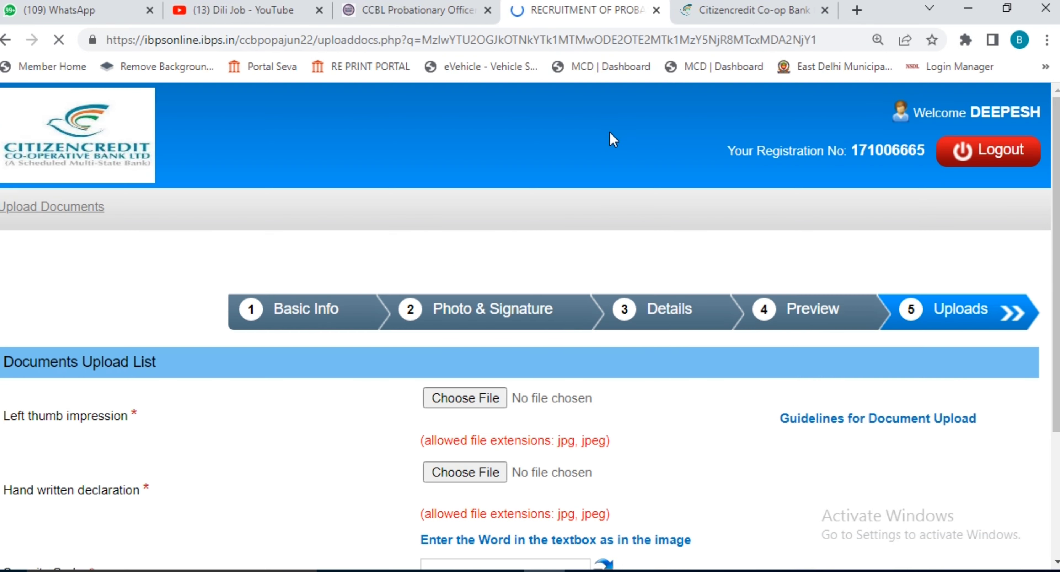
Step: Attach 'right thumb.jpg' from the Desktop as the left thumb impression; it is flagged for its space
{"action": "scroll", "coordinate": [684, 323], "scroll_direction": "down", "scroll_amount": 2}
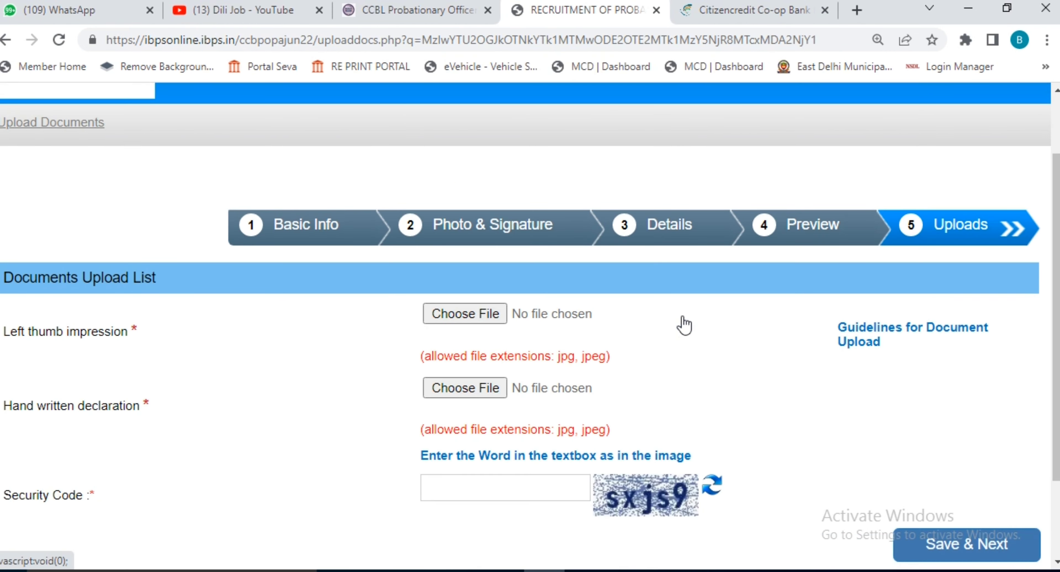
{"action": "scroll", "coordinate": [684, 323], "scroll_direction": "down", "scroll_amount": 2}
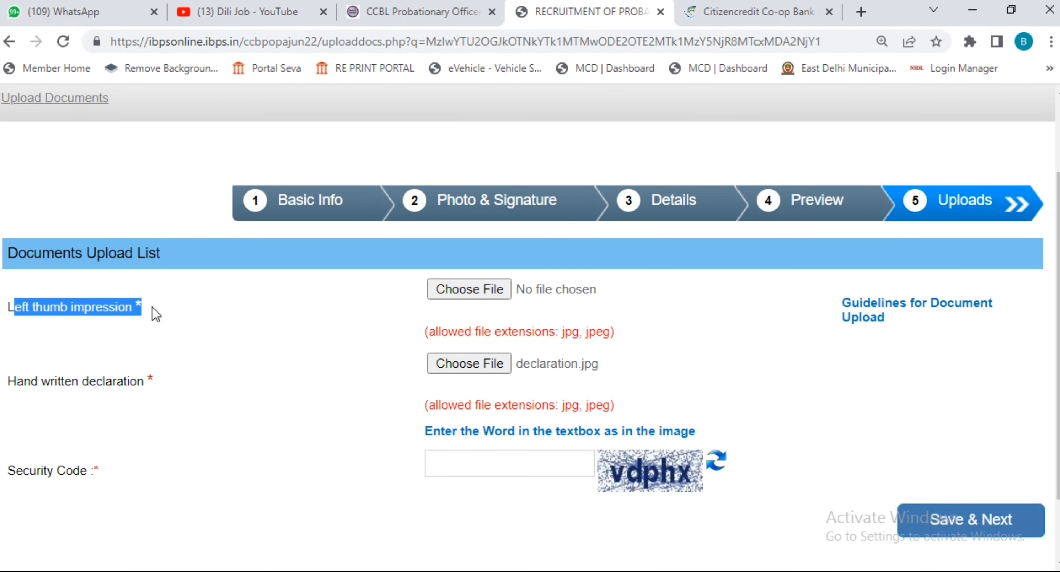
{"action": "left_click", "coordinate": [313, 354]}
{"action": "left_click", "coordinate": [478, 290]}
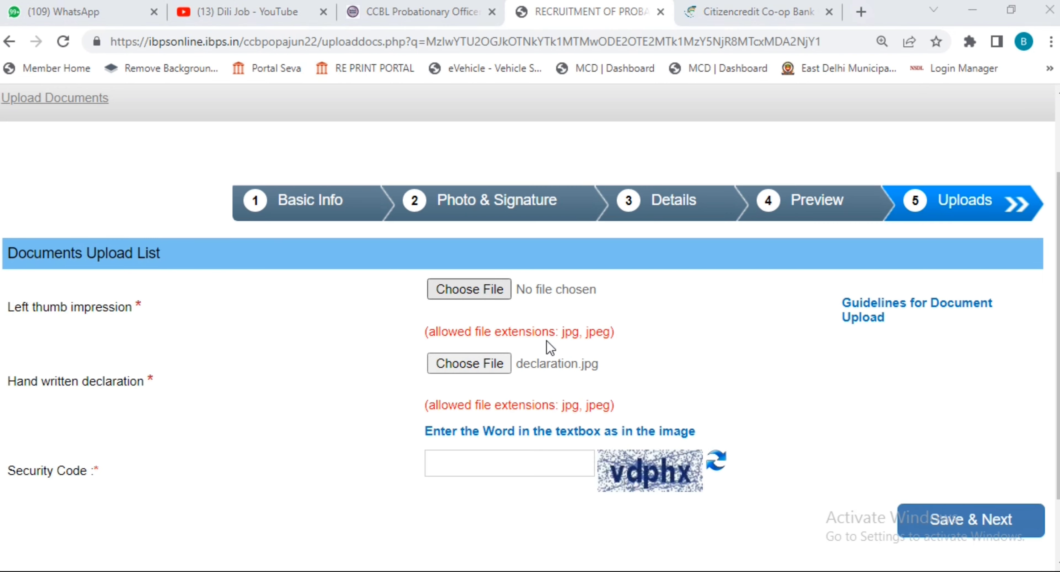
{"action": "scroll", "coordinate": [658, 340], "scroll_direction": "down", "scroll_amount": 5}
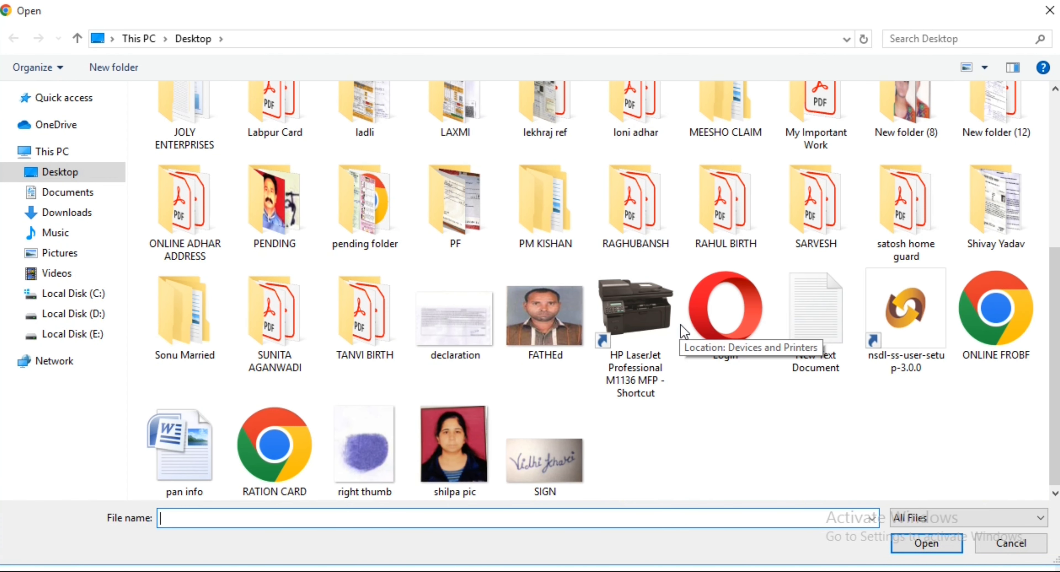
{"action": "left_click", "coordinate": [387, 448]}
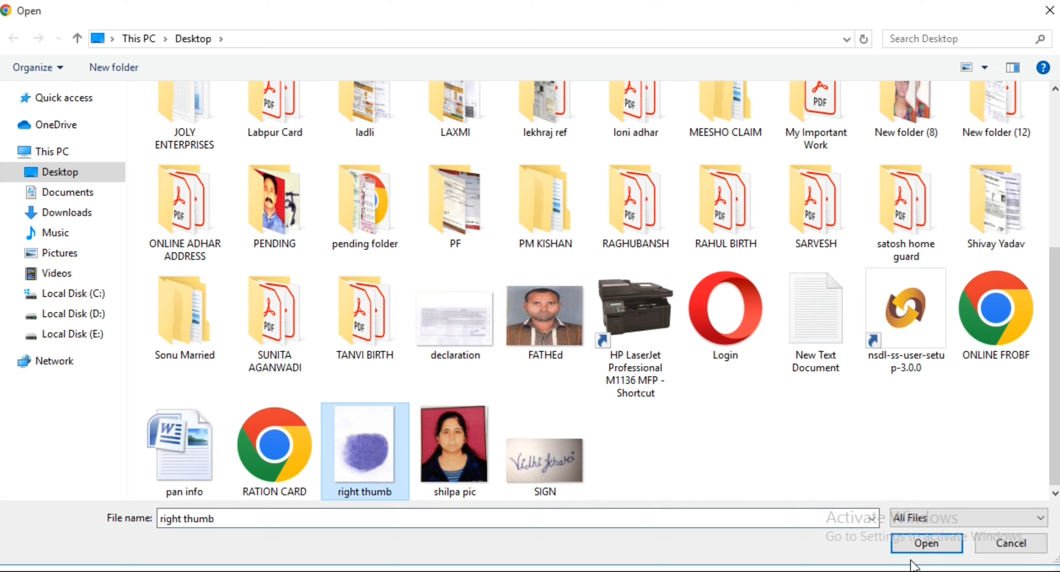
{"action": "left_click", "coordinate": [928, 544]}
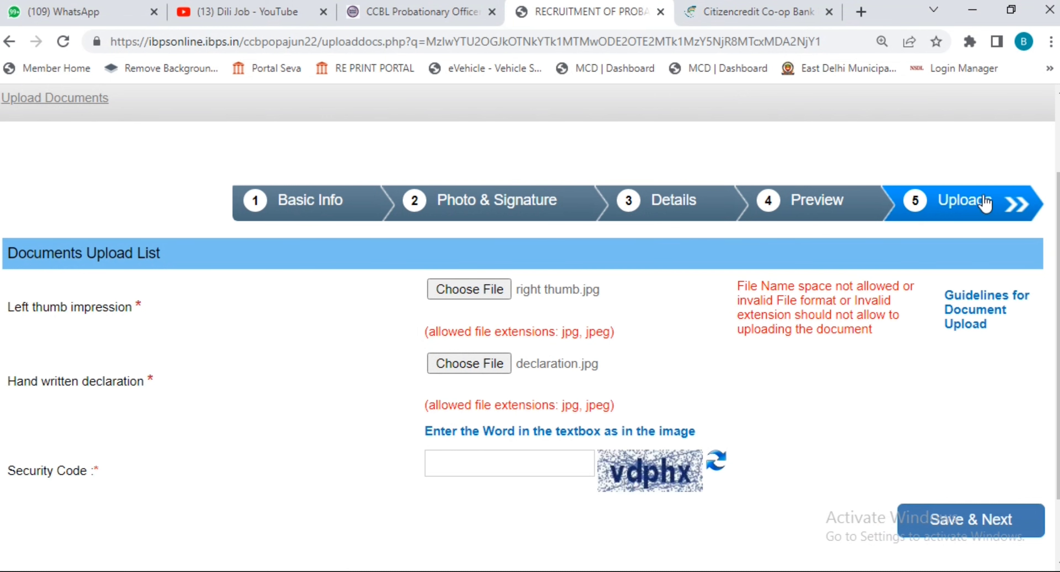
Step: Rename the Desktop file 'right thumb' to 'rightthumb' and switch back to Chrome
{"action": "left_click", "coordinate": [973, 10]}
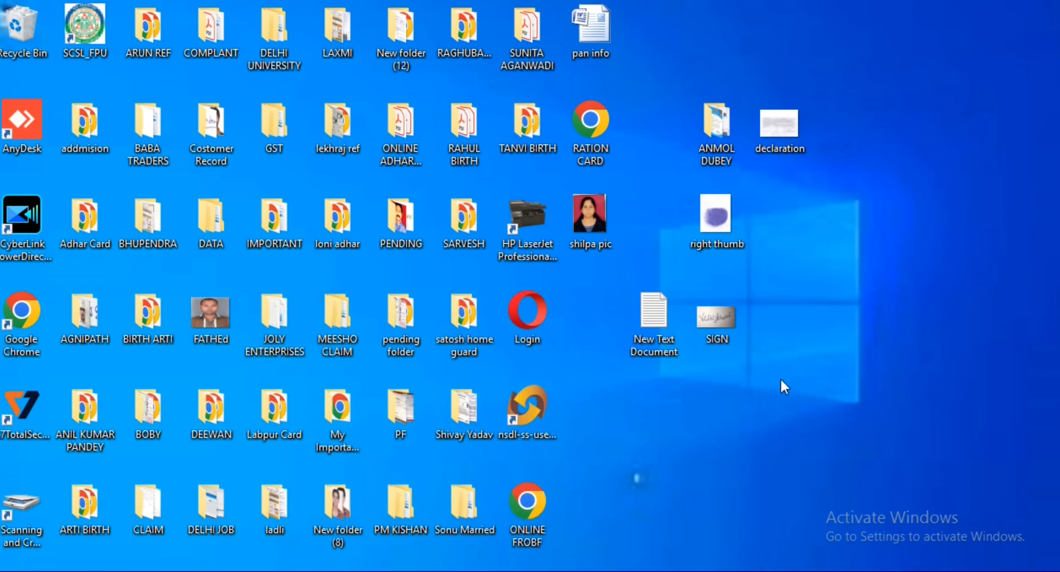
{"action": "left_click", "coordinate": [723, 231]}
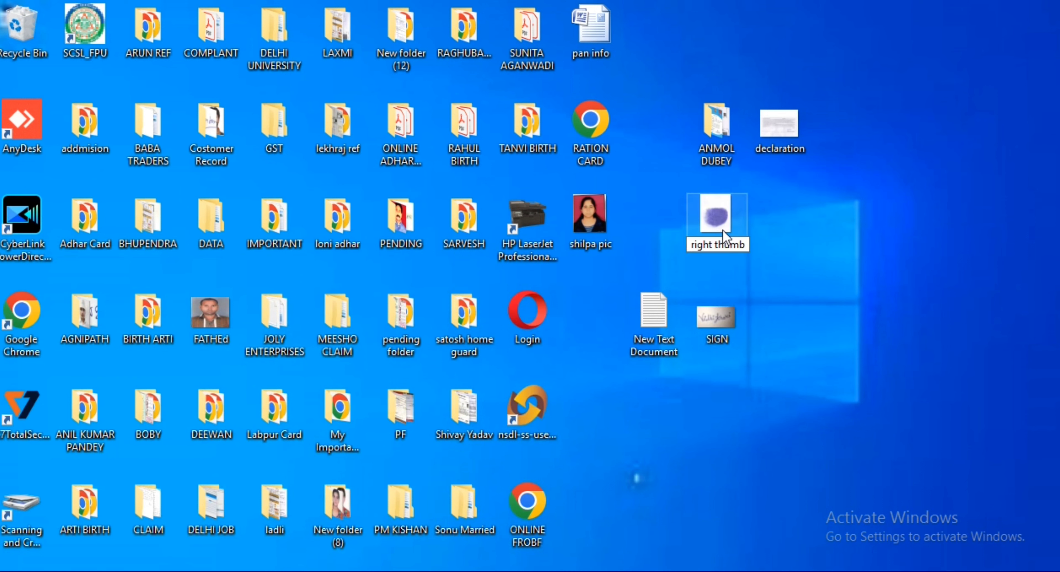
{"action": "key", "text": "BackSpace"}
{"action": "key", "text": "Return"}
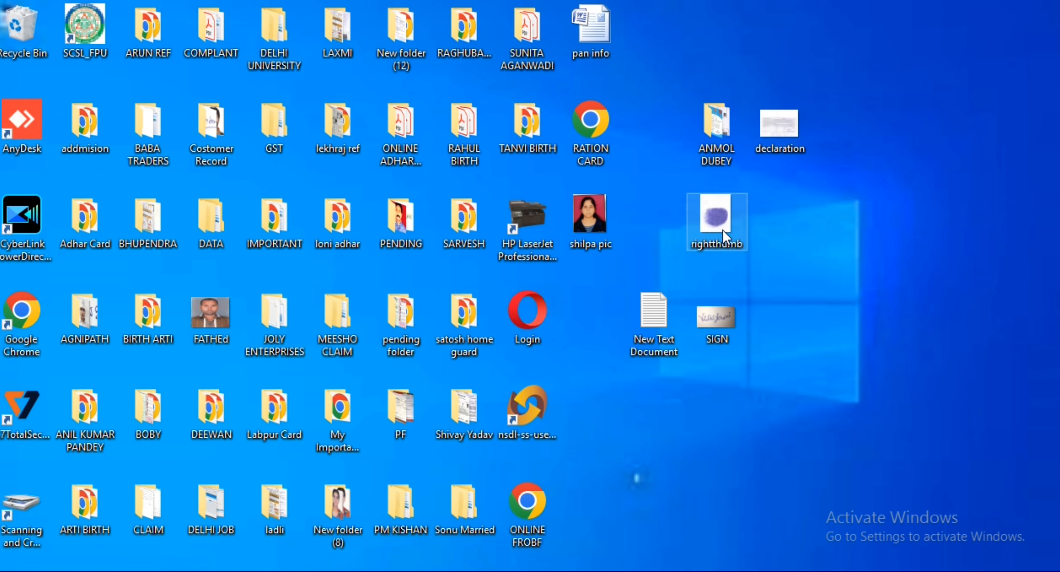
{"action": "left_click", "coordinate": [824, 239]}
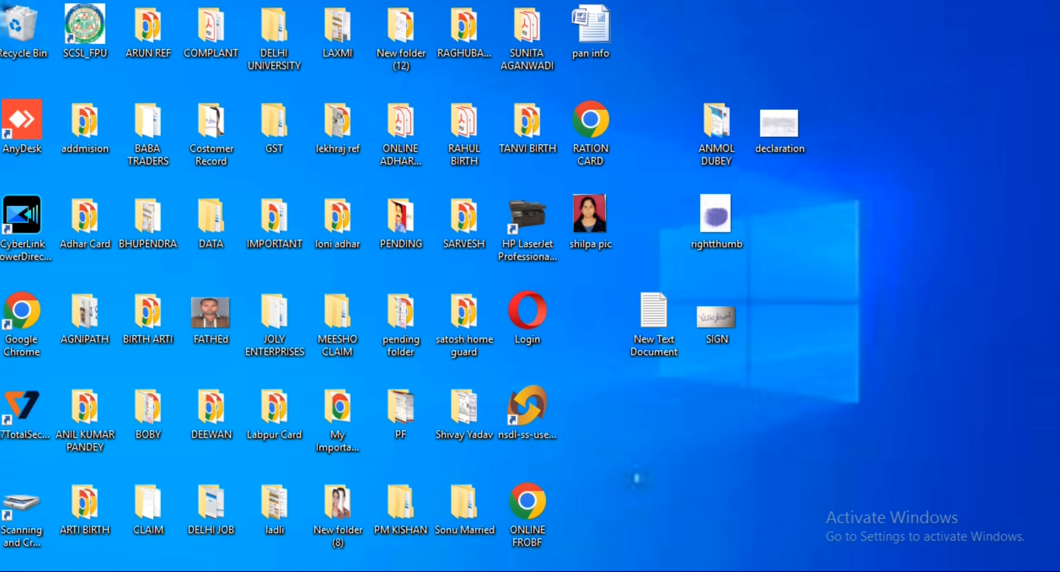
{"action": "key", "text": "alt+Tab"}
Step: Choose rightthumb.jpg for the left thumb impression and OK its upload preview
{"action": "left_click", "coordinate": [473, 291]}
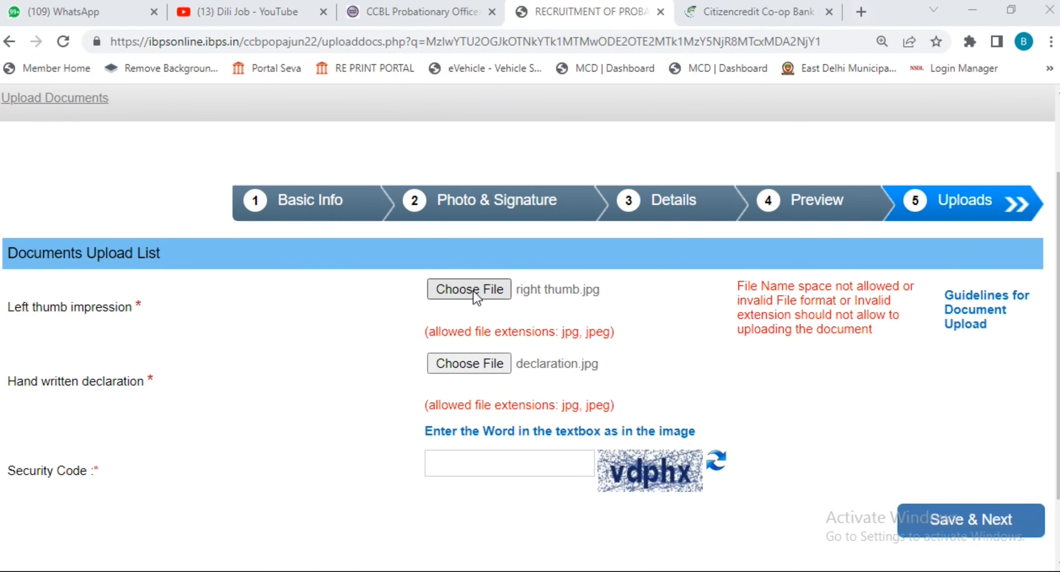
{"action": "scroll", "coordinate": [552, 288], "scroll_direction": "down", "scroll_amount": 3}
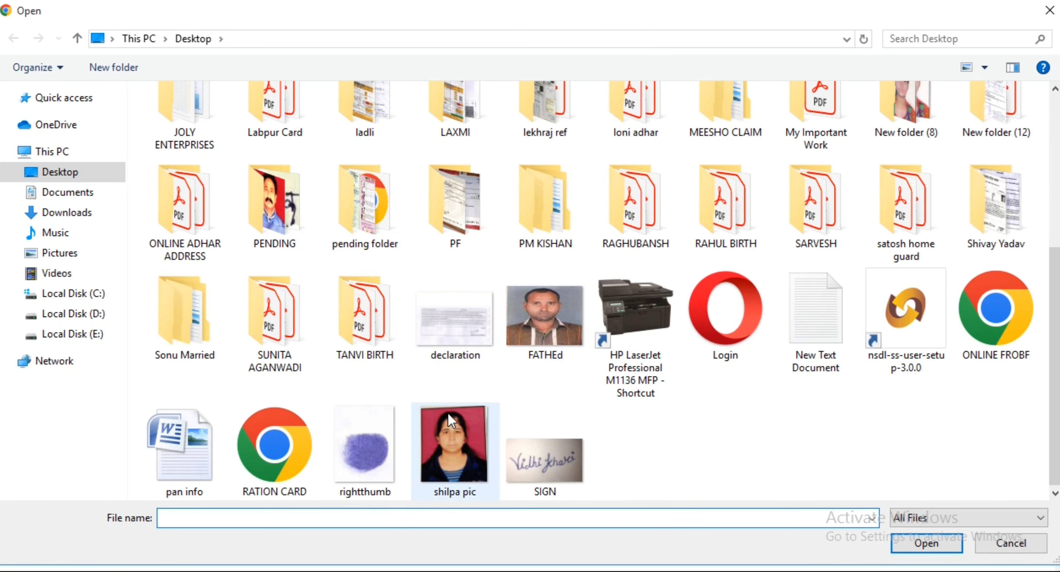
{"action": "left_click", "coordinate": [391, 427]}
{"action": "left_click", "coordinate": [920, 550]}
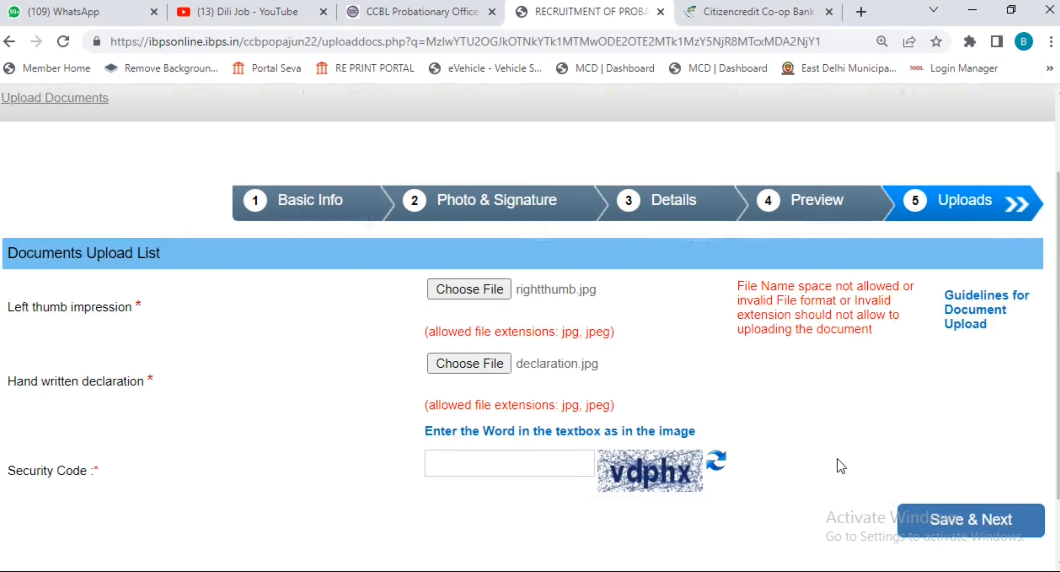
{"action": "scroll", "coordinate": [535, 373], "scroll_direction": "down", "scroll_amount": 5}
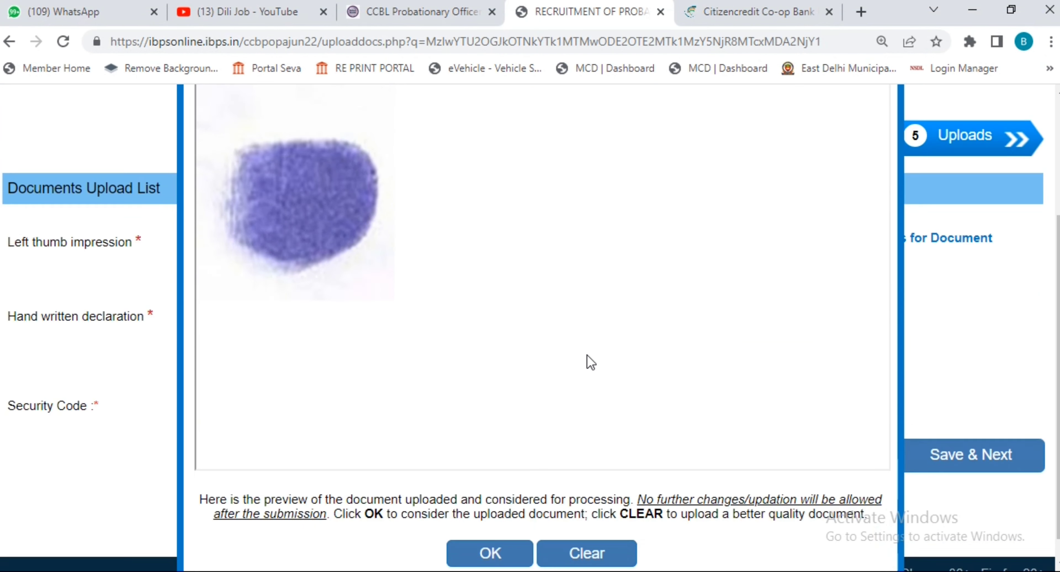
{"action": "left_click", "coordinate": [500, 528]}
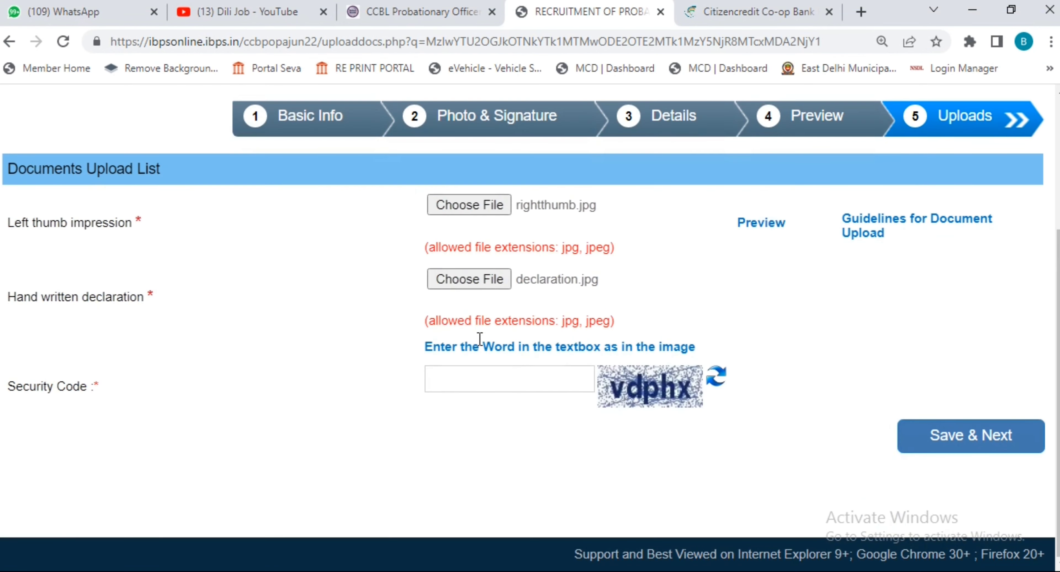
Step: Choose declaration.jpg from the Desktop for the handwritten declaration
{"action": "left_click", "coordinate": [469, 279]}
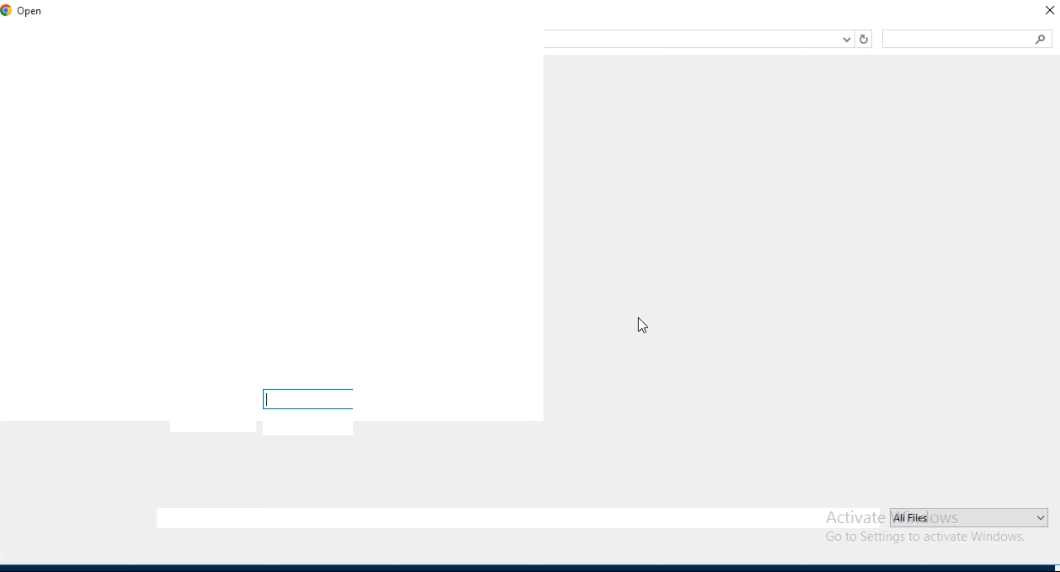
{"action": "type", "text": "D"}
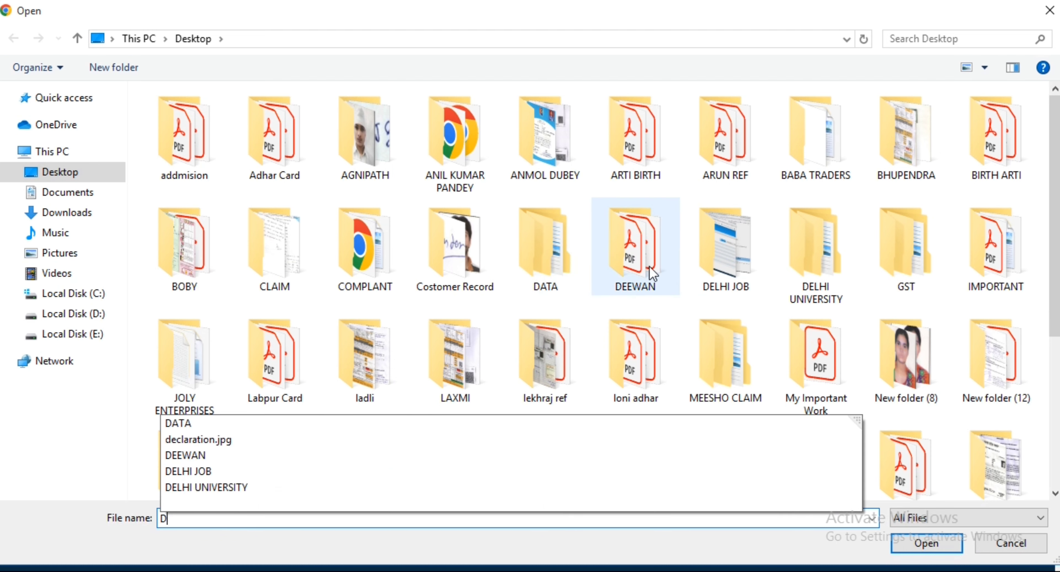
{"action": "scroll", "coordinate": [636, 256], "scroll_direction": "down", "scroll_amount": 3}
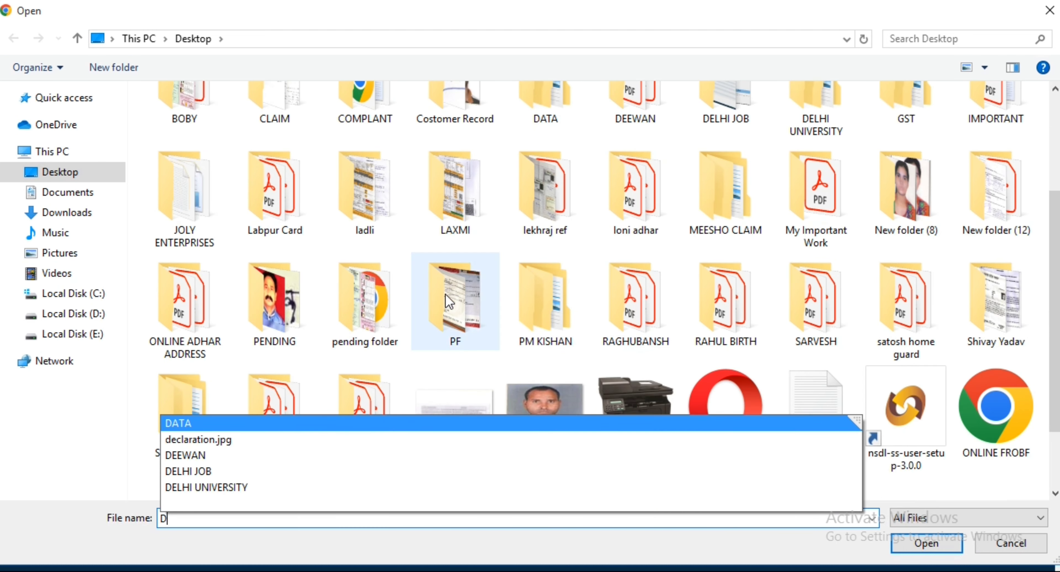
{"action": "left_click", "coordinate": [465, 453]}
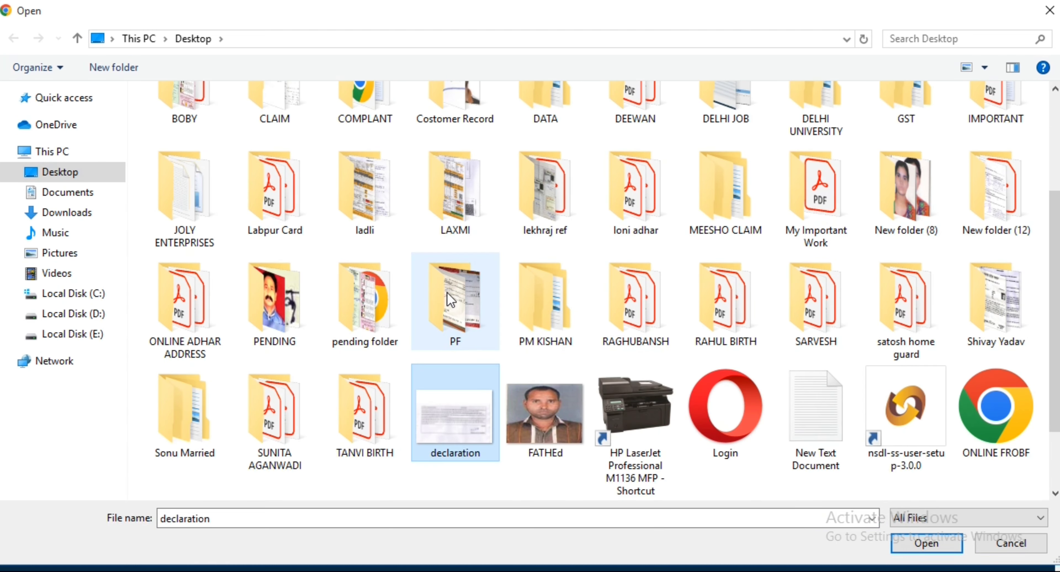
{"action": "left_click", "coordinate": [916, 544]}
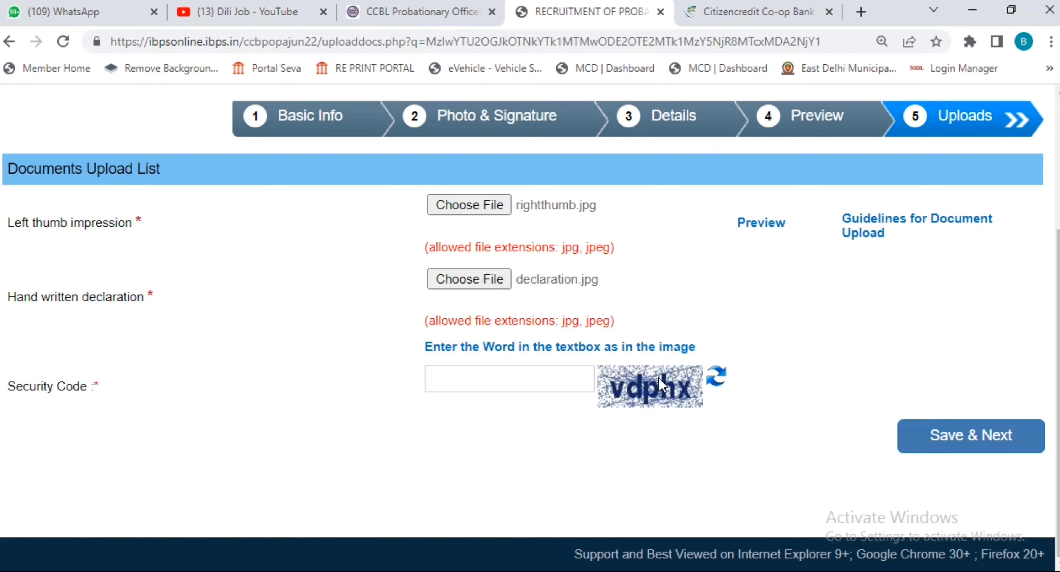
Step: Reload the upload page to clear both file fields and get a new security code
{"action": "left_click", "coordinate": [485, 285]}
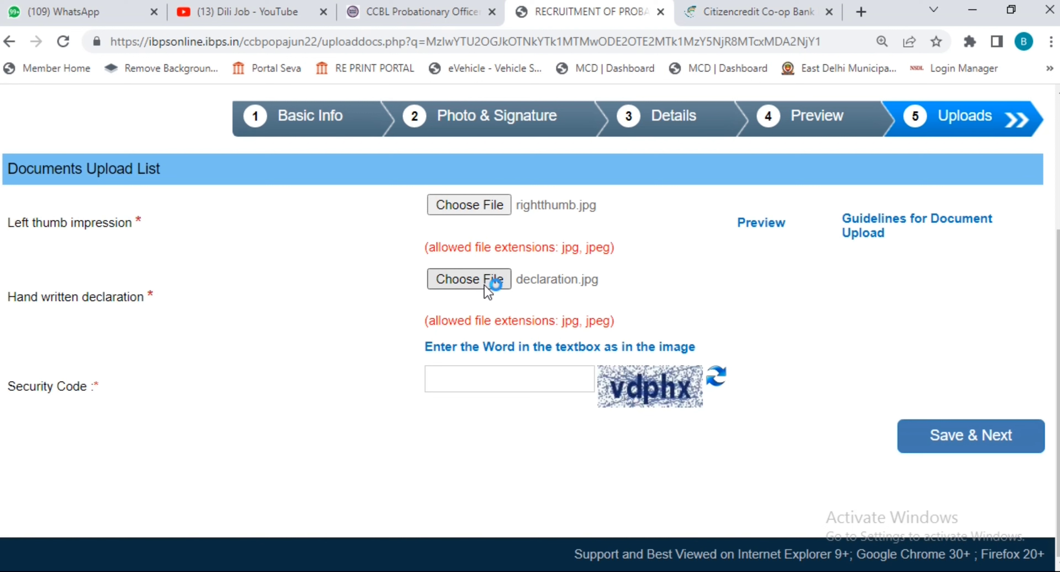
{"action": "left_click", "coordinate": [549, 374]}
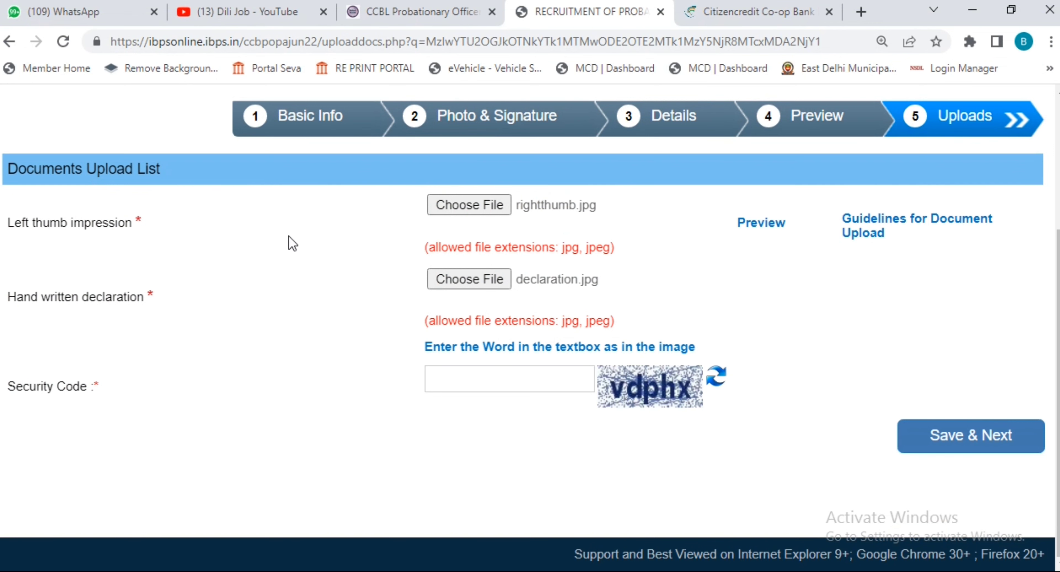
{"action": "left_click", "coordinate": [63, 41]}
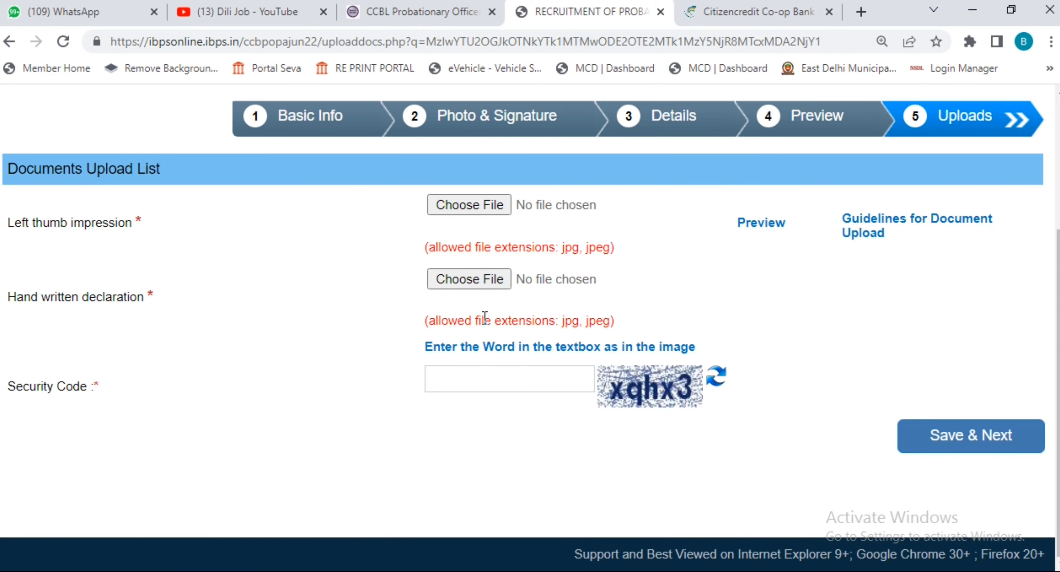
Step: Attach declaration.jpg as the handwritten declaration
{"action": "left_click", "coordinate": [480, 285]}
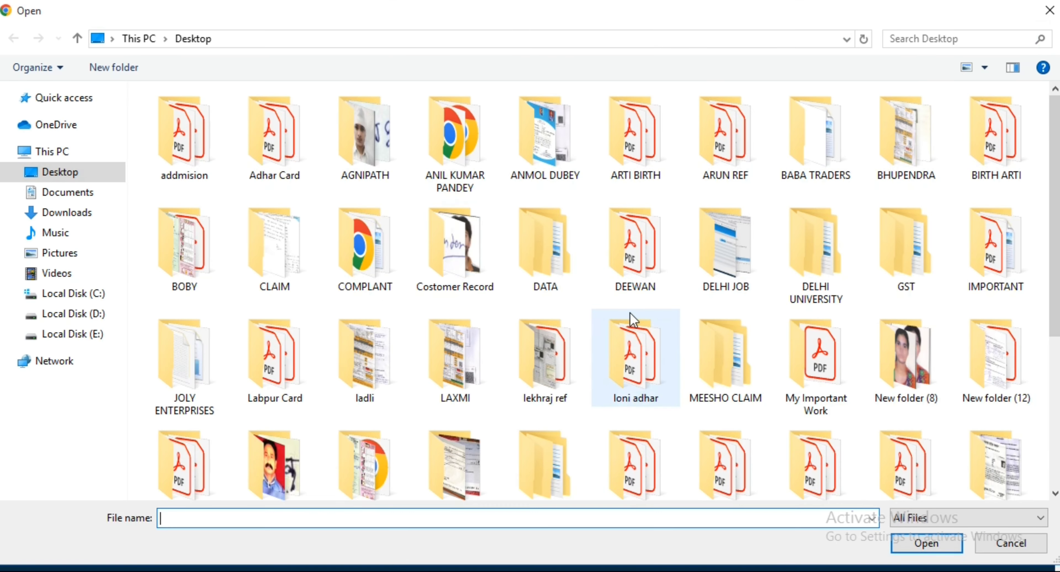
{"action": "scroll", "coordinate": [629, 321], "scroll_direction": "down", "scroll_amount": 2}
{"action": "scroll", "coordinate": [632, 325], "scroll_direction": "down", "scroll_amount": 2}
{"action": "left_click", "coordinate": [445, 350]}
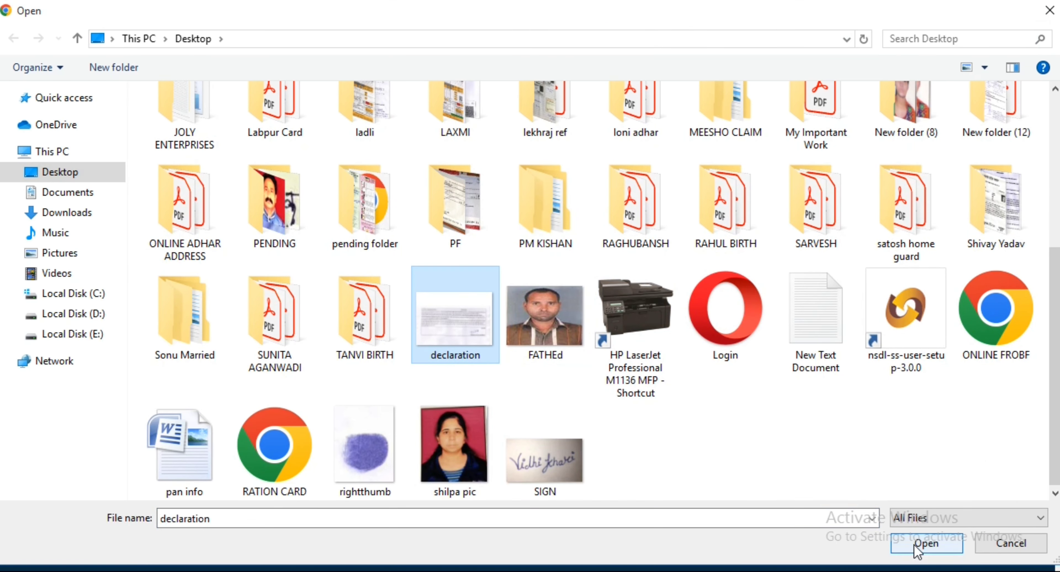
{"action": "left_click", "coordinate": [922, 543]}
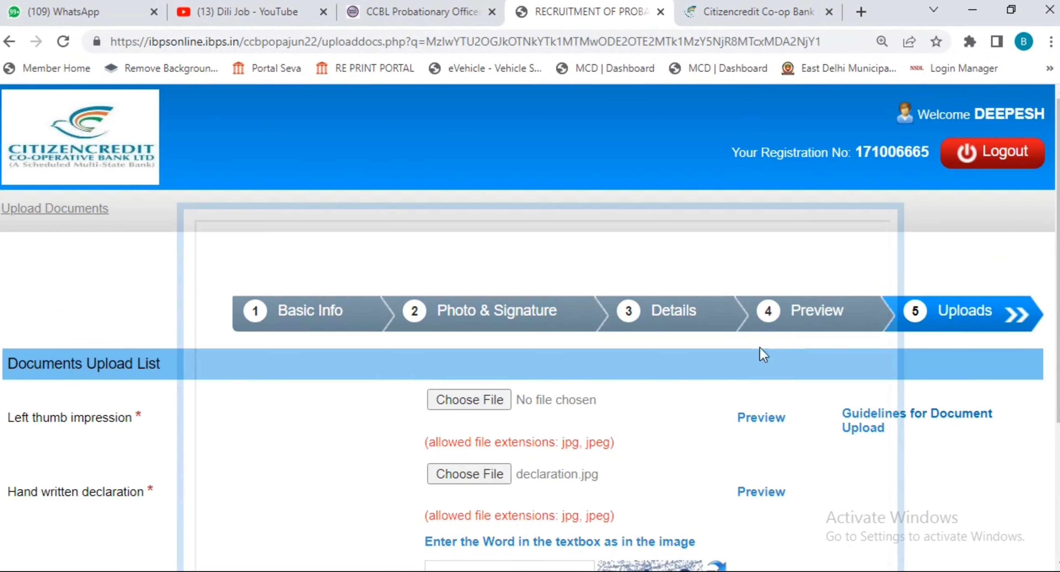
Step: Accept the declaration preview, then Save & Next and confirm the final submission
{"action": "scroll", "coordinate": [780, 370], "scroll_direction": "down", "scroll_amount": 5}
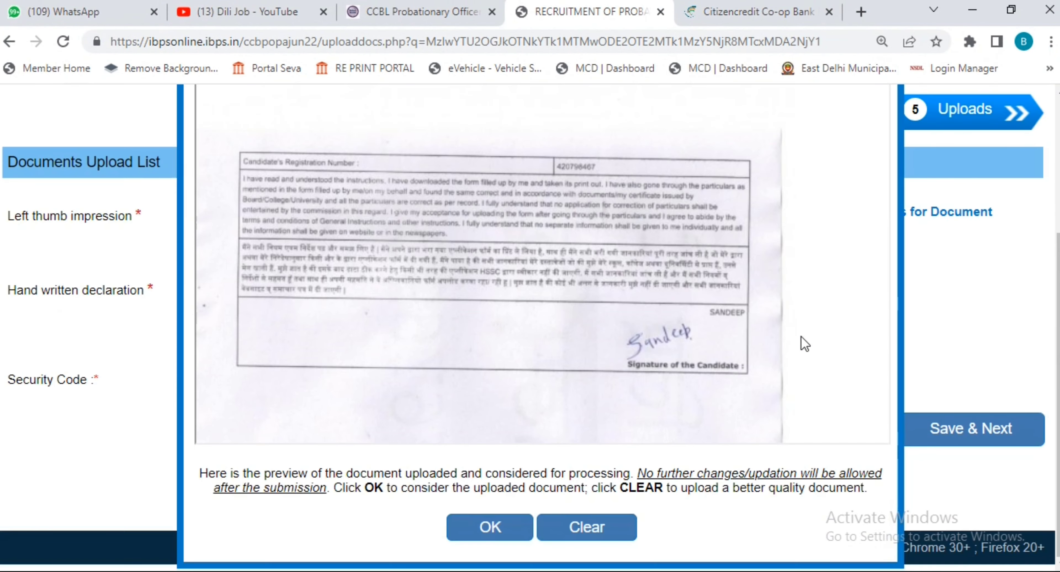
{"action": "left_click", "coordinate": [507, 530]}
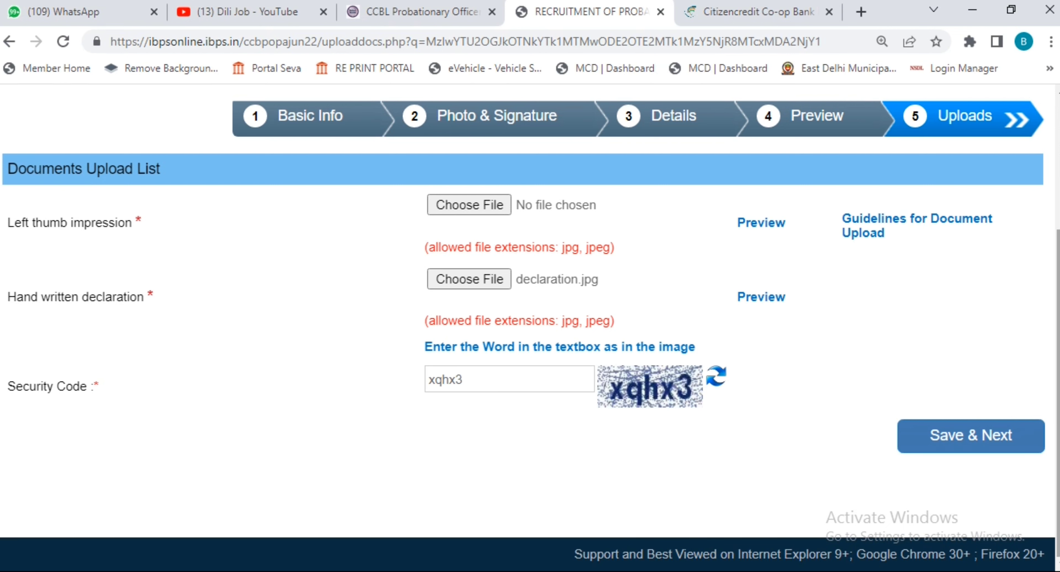
{"action": "left_click", "coordinate": [972, 448]}
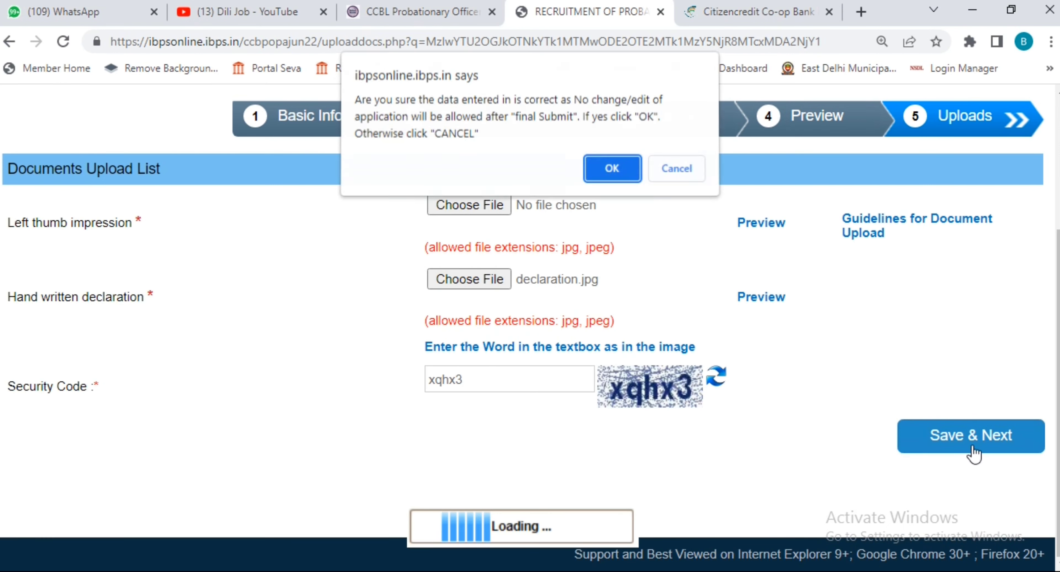
{"action": "left_click", "coordinate": [612, 171]}
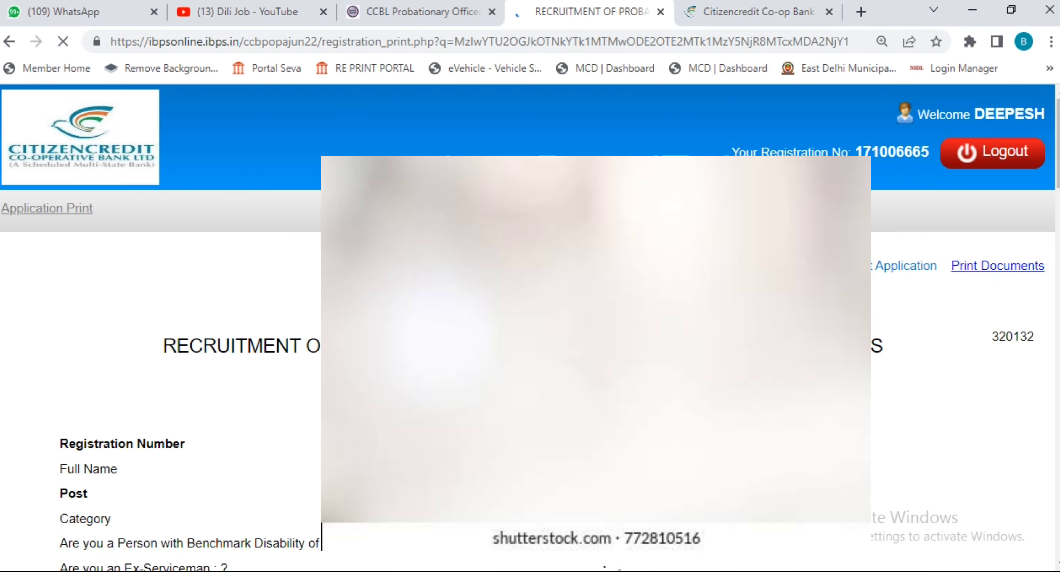
{"action": "scroll", "coordinate": [530, 330], "scroll_direction": "down", "scroll_amount": 12}
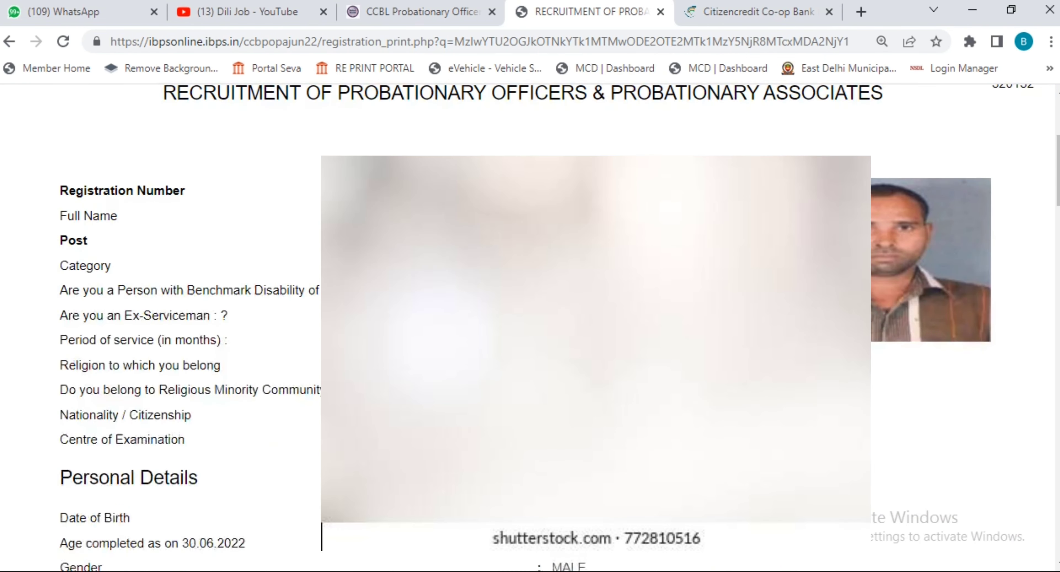
{"action": "scroll", "coordinate": [530, 330], "scroll_direction": "down", "scroll_amount": 20}
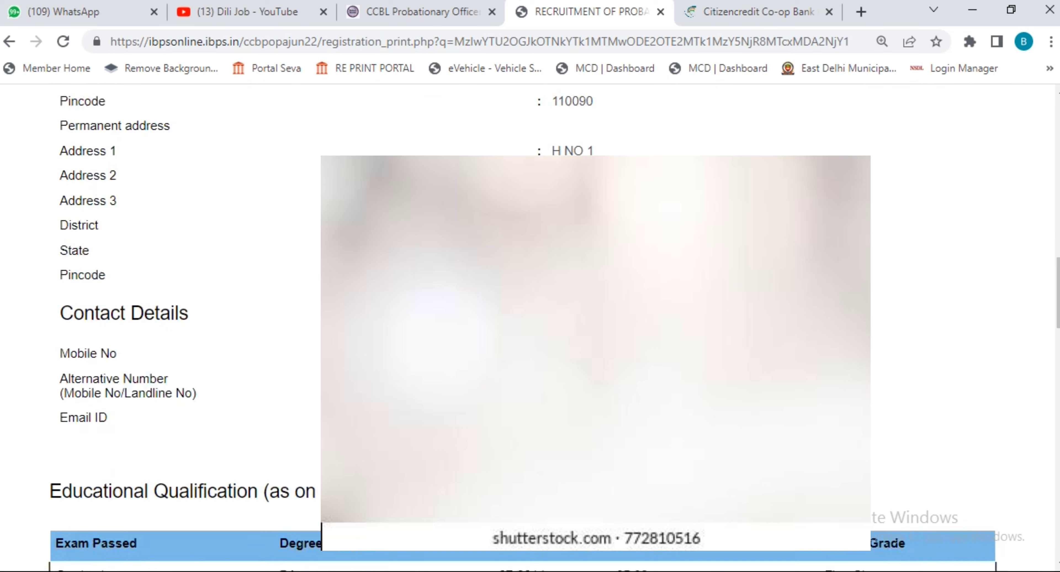
{"action": "scroll", "coordinate": [530, 329], "scroll_direction": "down", "scroll_amount": 15}
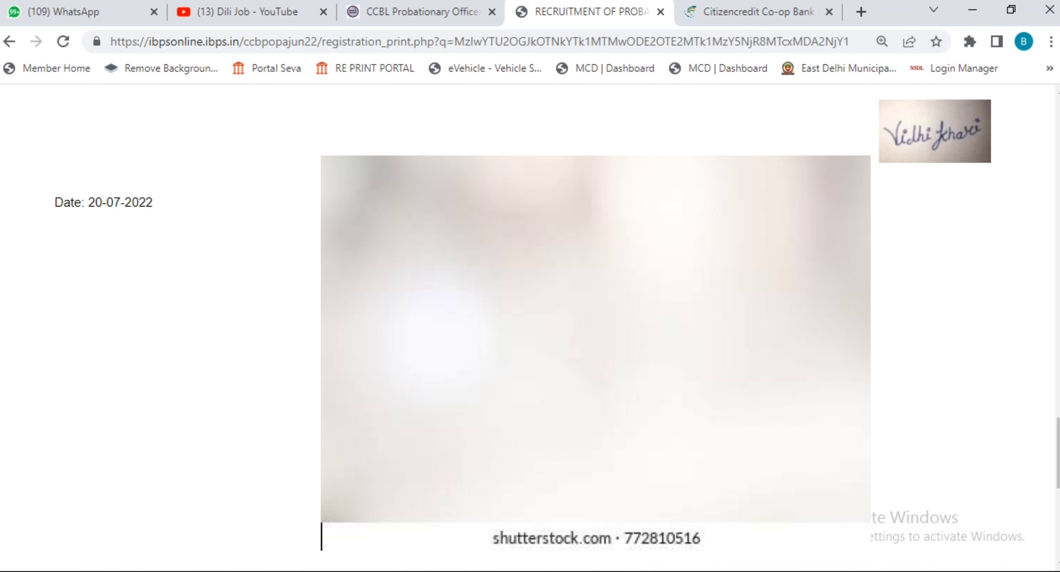
{"action": "scroll", "coordinate": [530, 330], "scroll_direction": "up", "scroll_amount": 20}
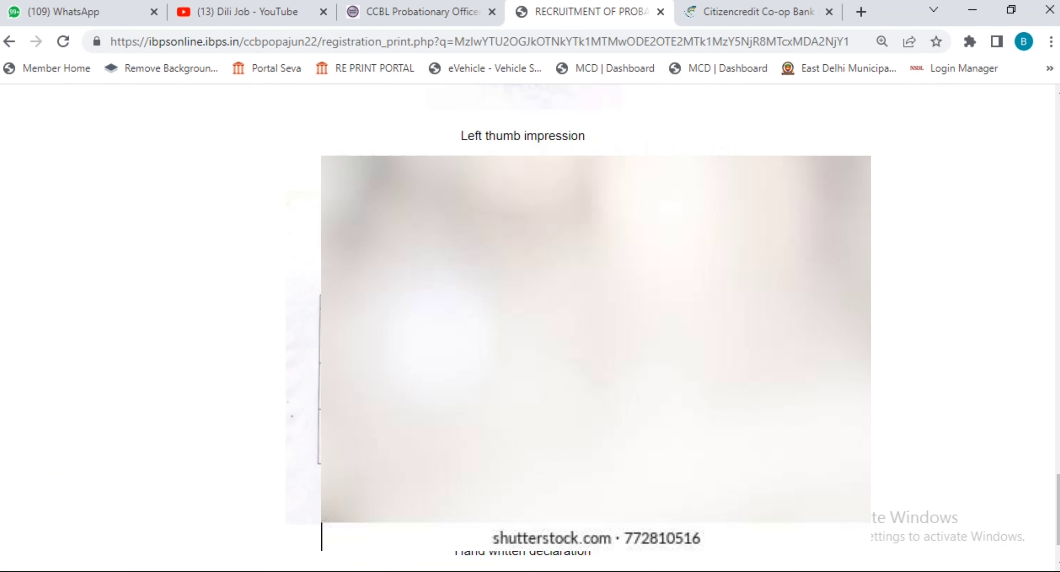
{"action": "scroll", "coordinate": [530, 329], "scroll_direction": "up", "scroll_amount": 20}
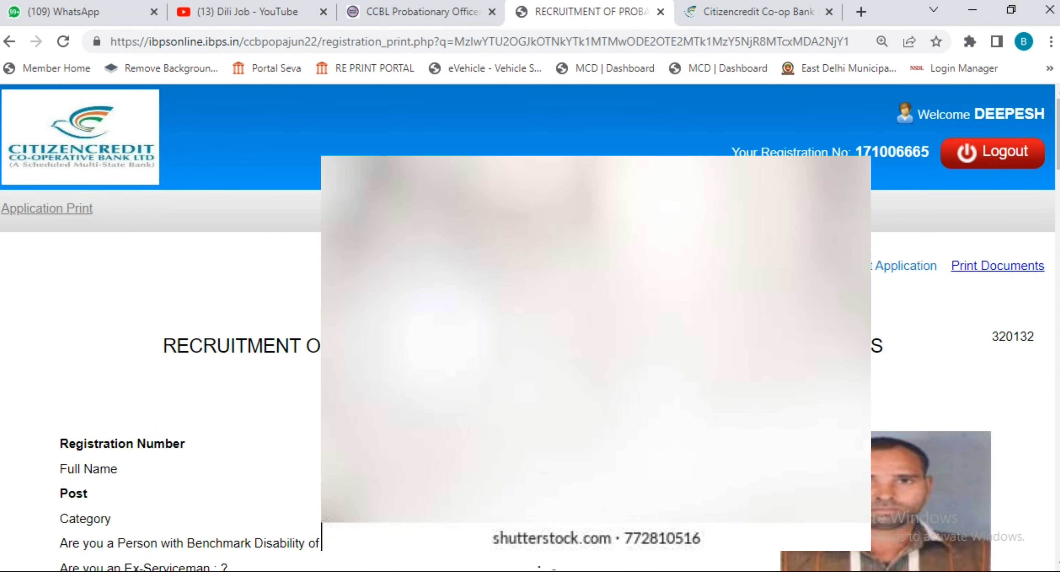
{"action": "scroll", "coordinate": [878, 340], "scroll_direction": "down", "scroll_amount": 15}
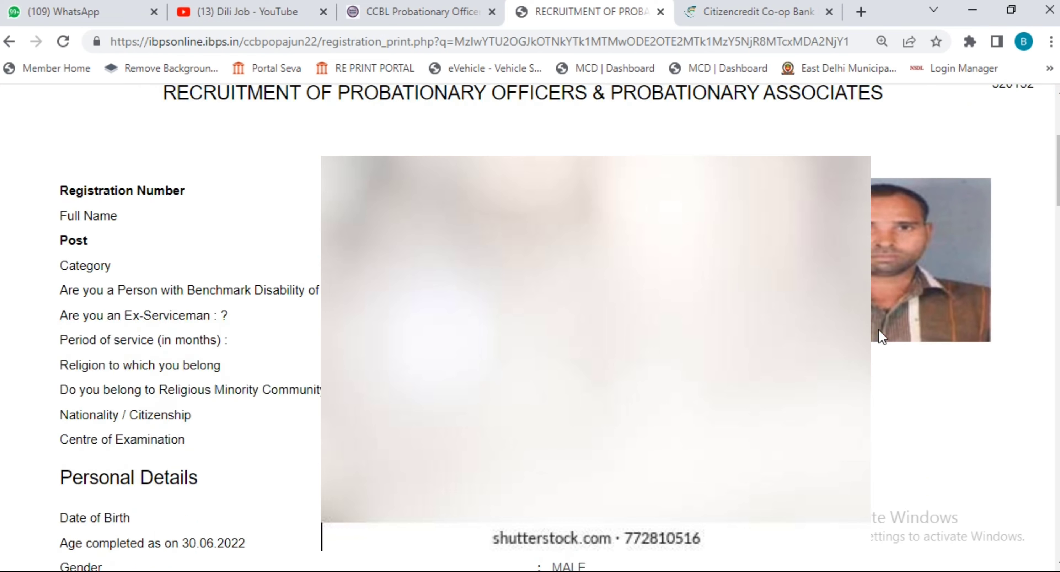
{"action": "scroll", "coordinate": [881, 336], "scroll_direction": "down", "scroll_amount": 13}
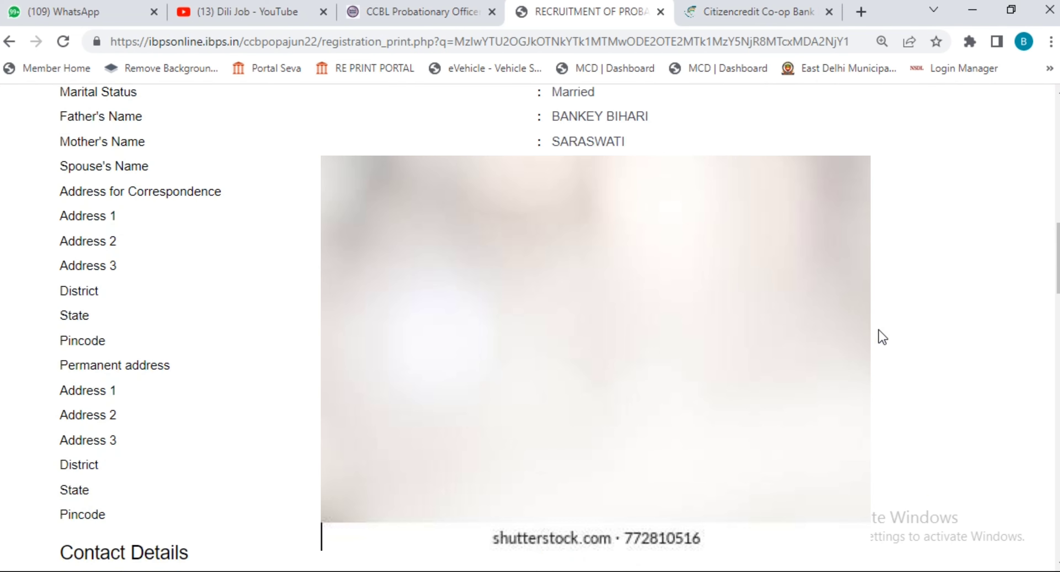
{"action": "scroll", "coordinate": [878, 330], "scroll_direction": "down", "scroll_amount": 12}
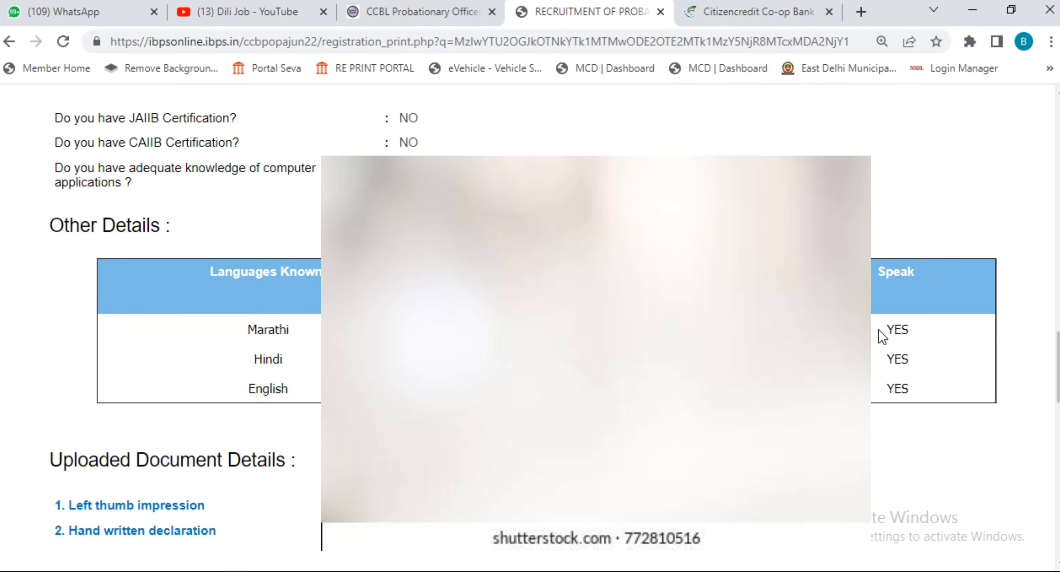
{"action": "scroll", "coordinate": [881, 336], "scroll_direction": "down", "scroll_amount": 5}
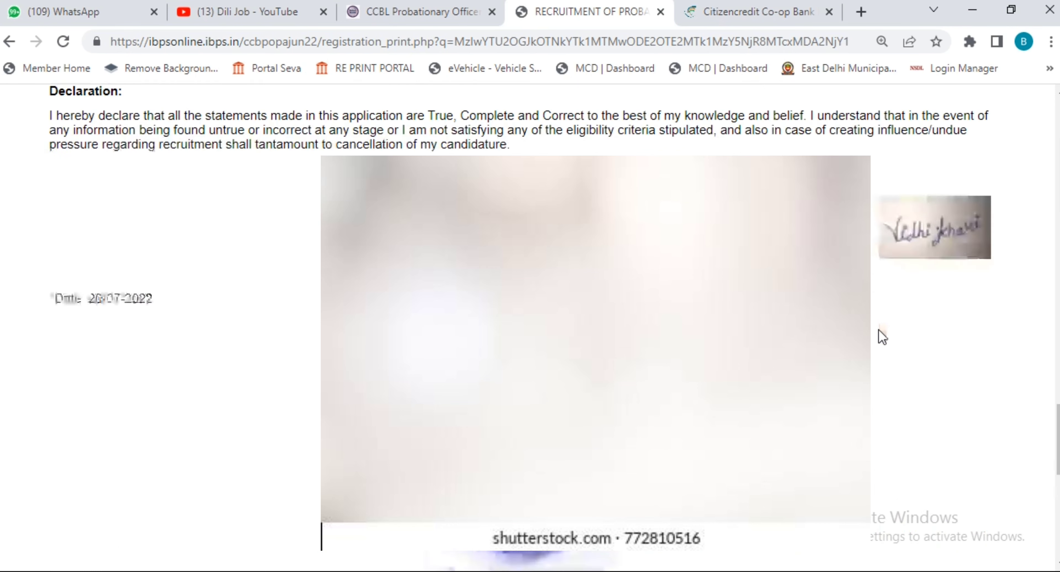
{"action": "scroll", "coordinate": [882, 335], "scroll_direction": "up", "scroll_amount": 18}
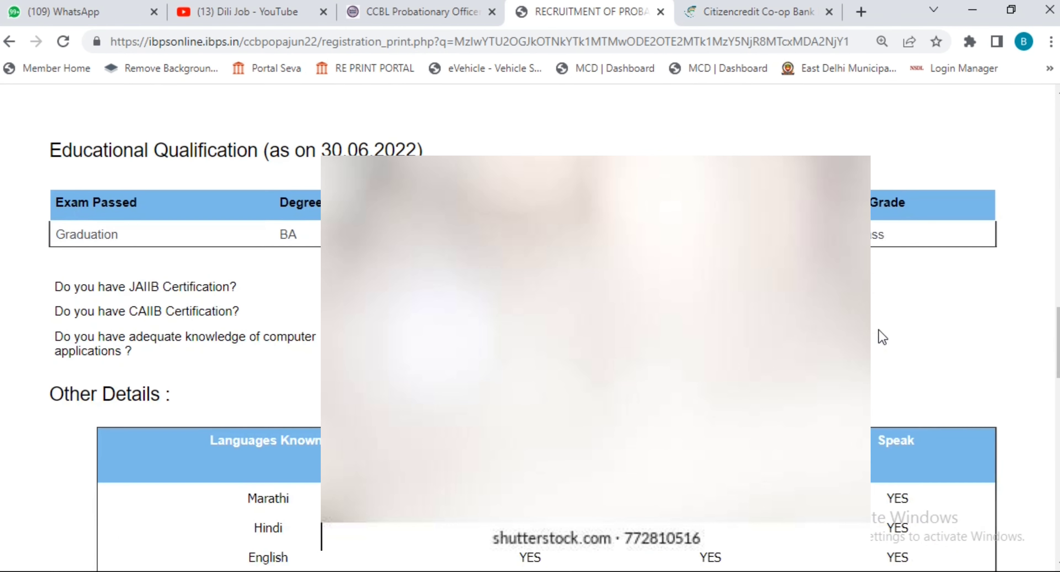